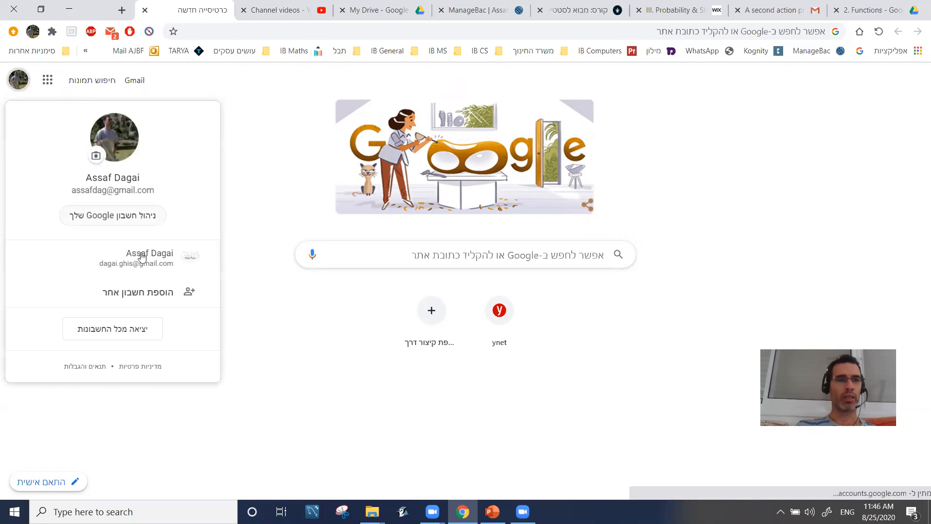
- Switch to the secondary Google account and open its Google Drive
left_click(144, 260)
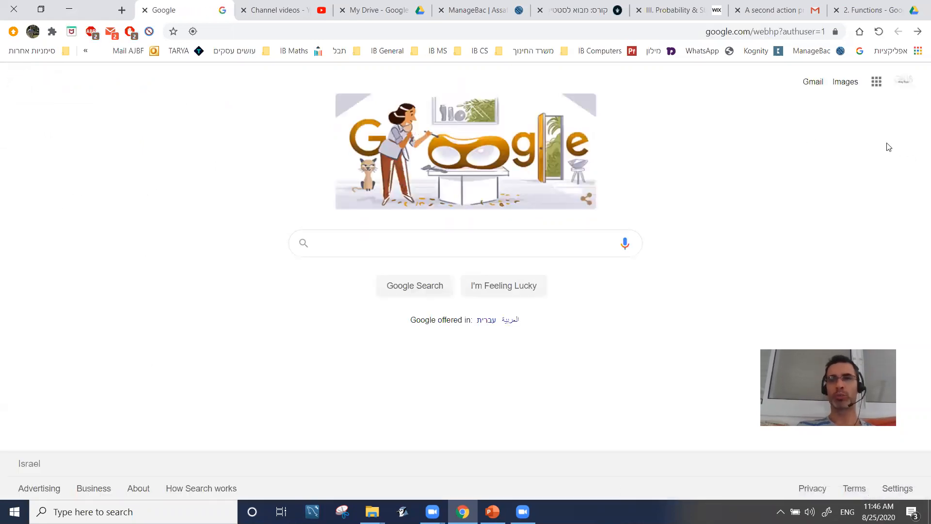
left_click(876, 84)
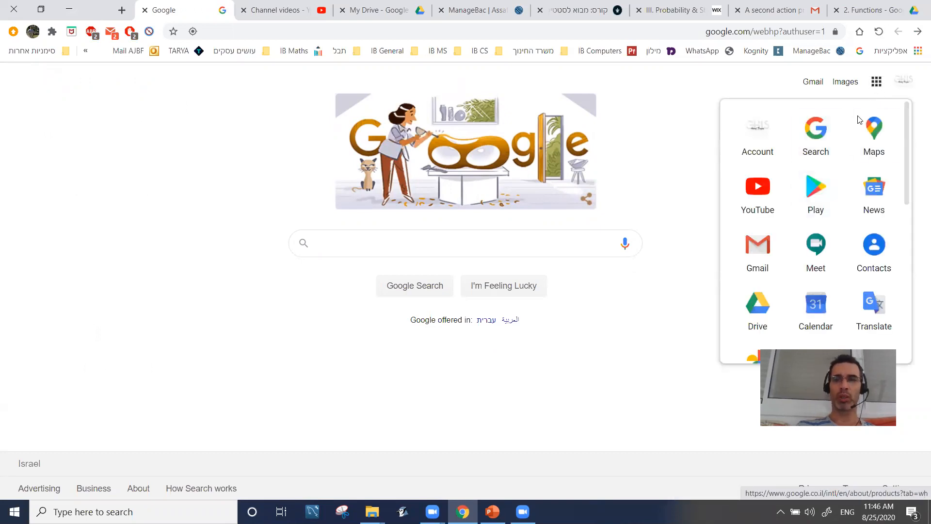
left_click(761, 311)
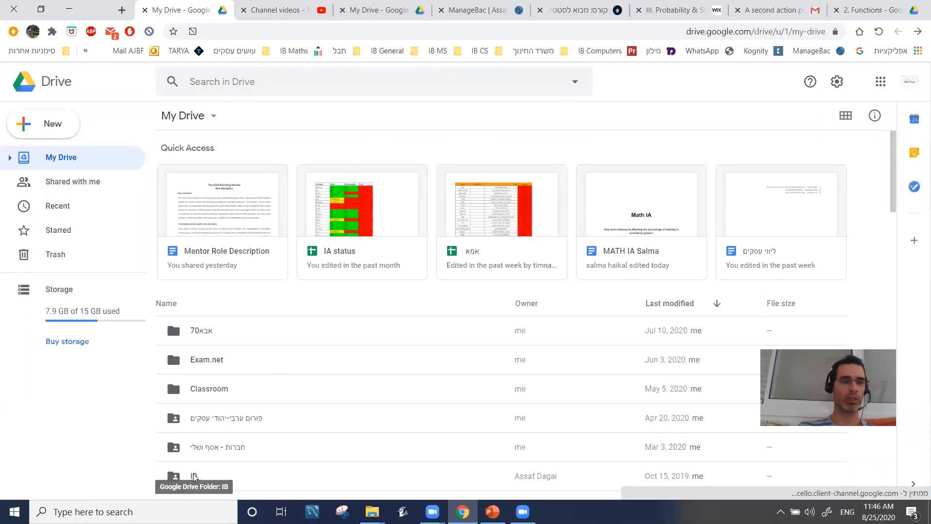
- Open the folder 2. Functions inside IB > Math Appl (MAI) > Units
left_click(193, 476)
double_click(194, 477)
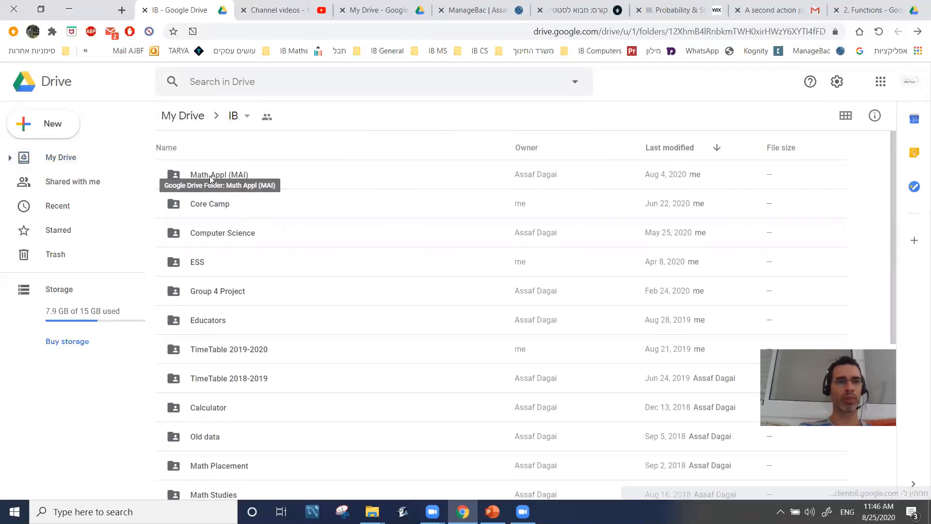
left_click(211, 179)
double_click(212, 179)
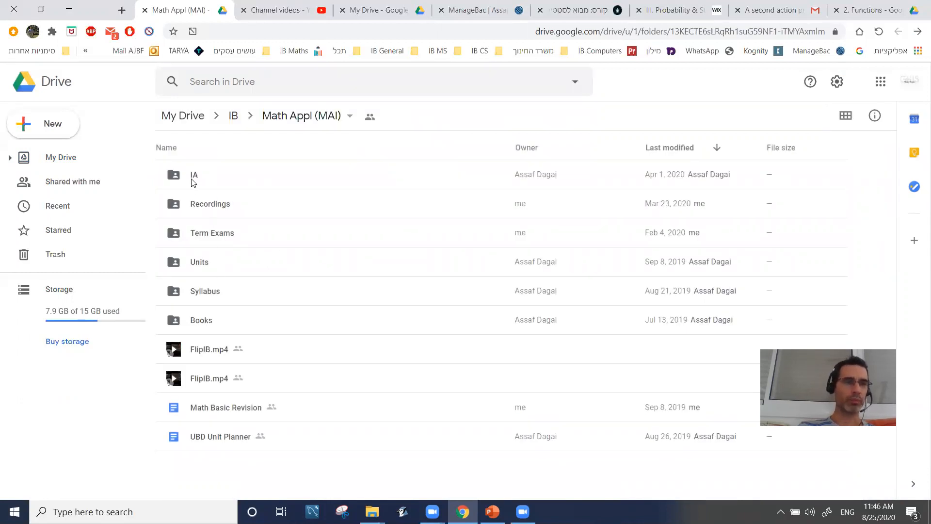
double_click(201, 264)
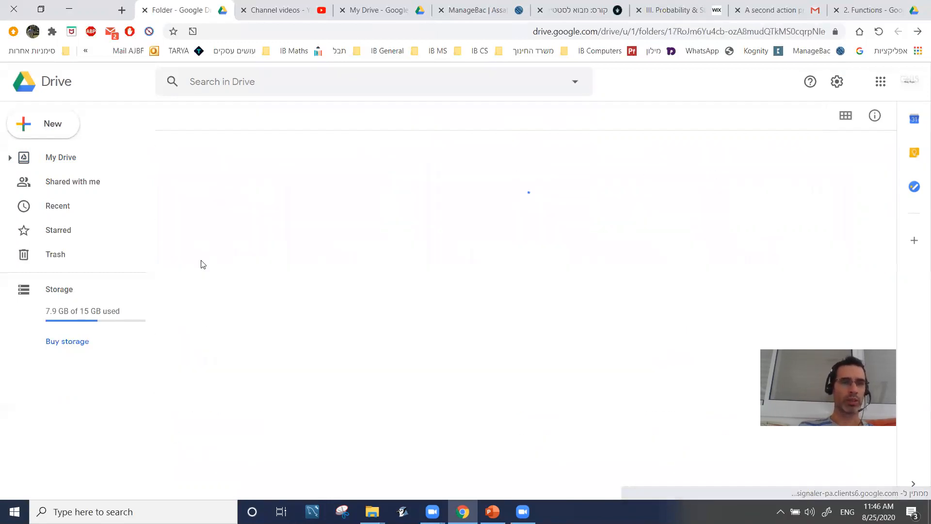
double_click(215, 176)
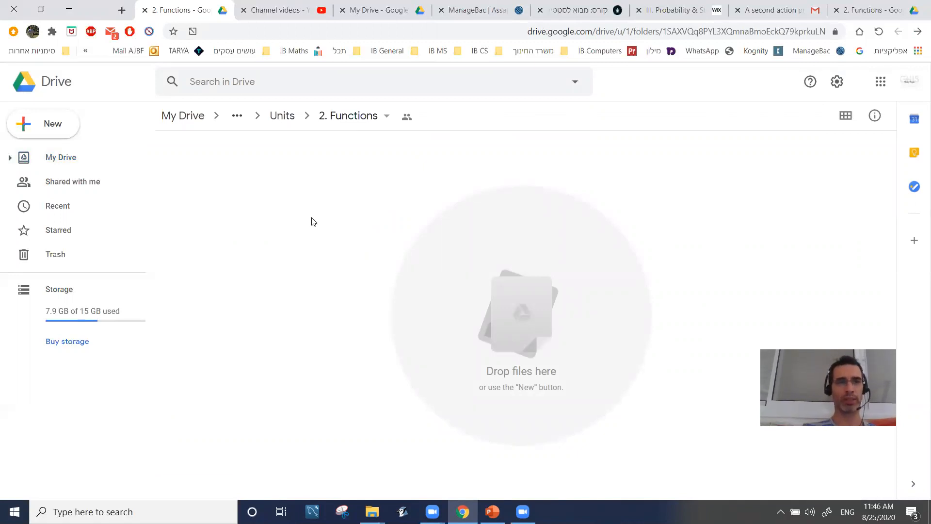
- Create a blank Google Form in the shared 2. Functions folder, closing the file window that interrupts
left_click(47, 128)
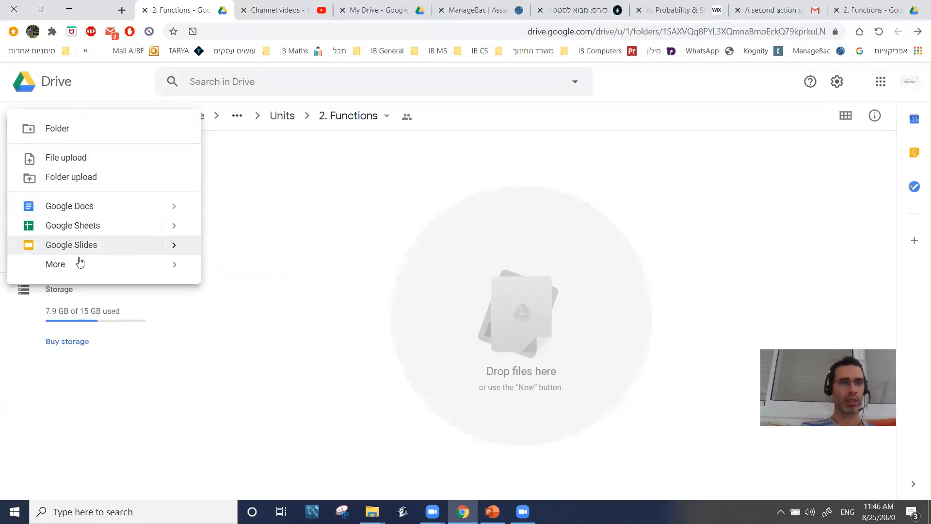
mouse_move(67, 270)
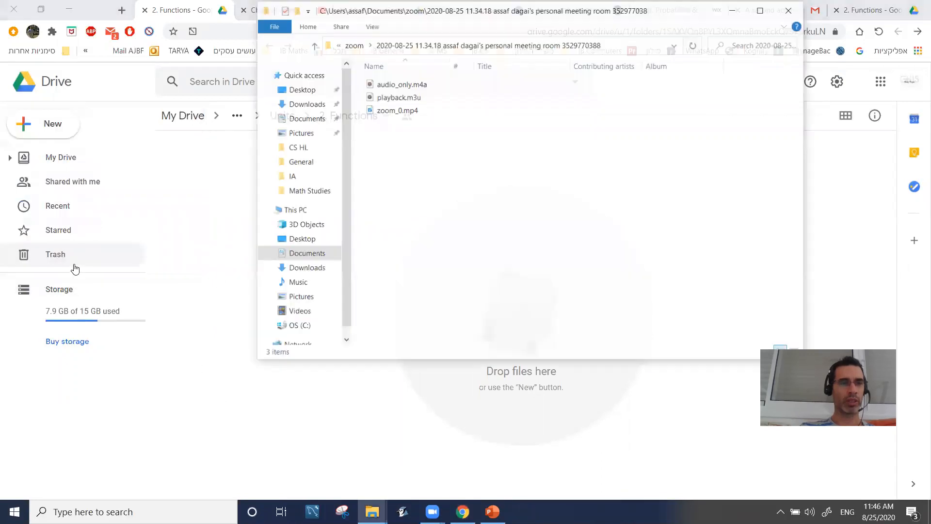
left_click(790, 9)
left_click(67, 129)
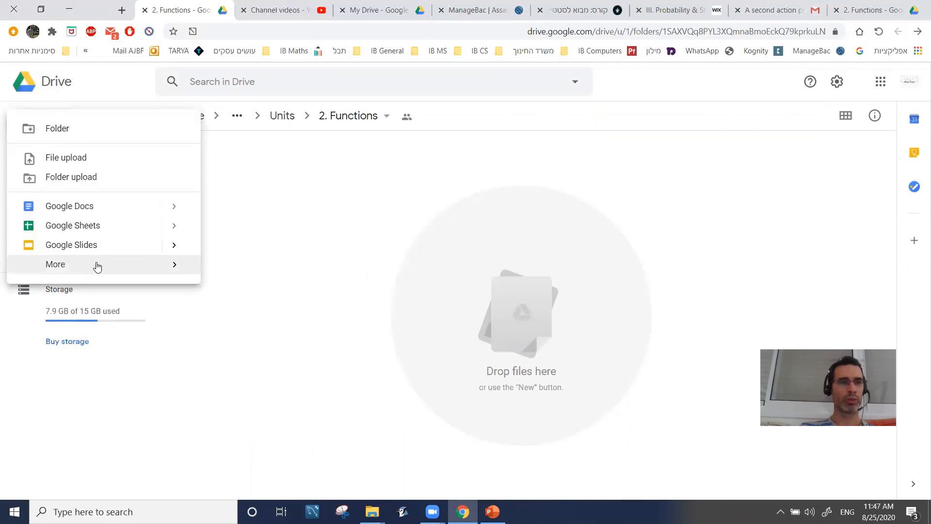
mouse_move(97, 268)
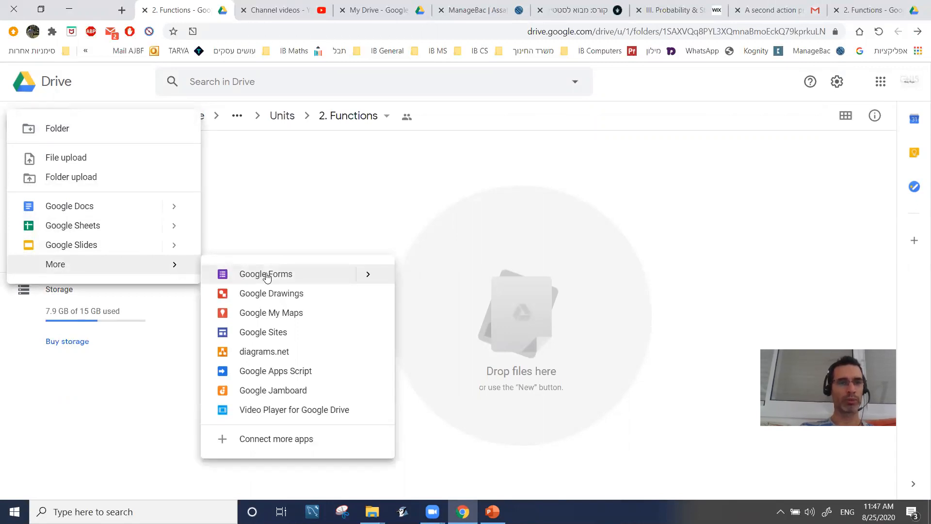
mouse_move(367, 275)
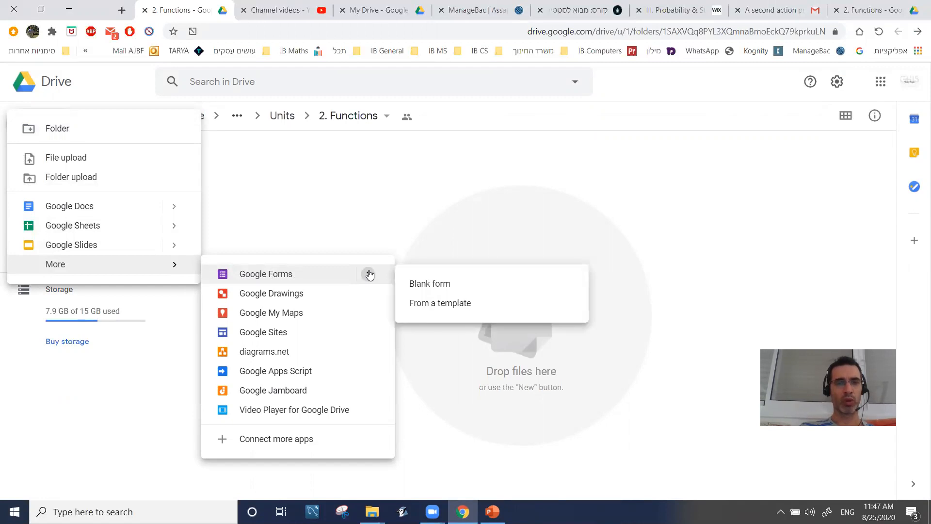
left_click(435, 285)
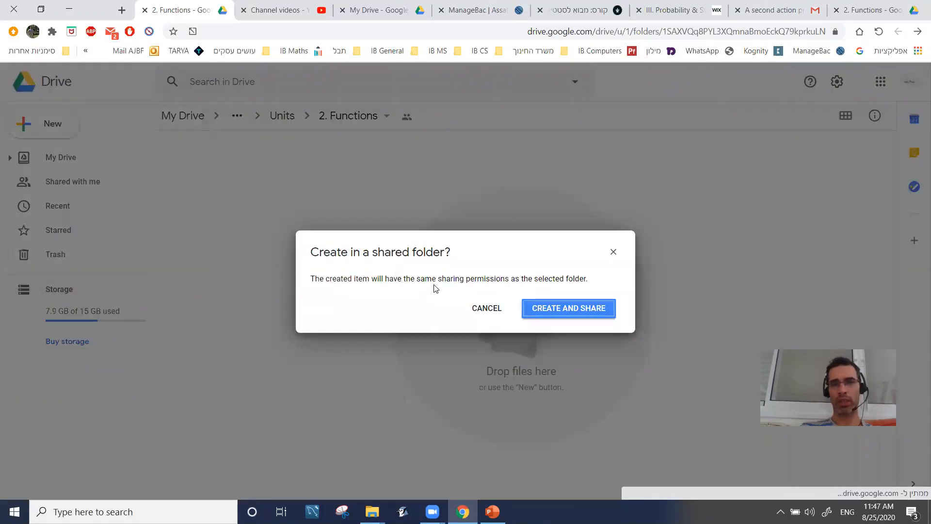
left_click(549, 309)
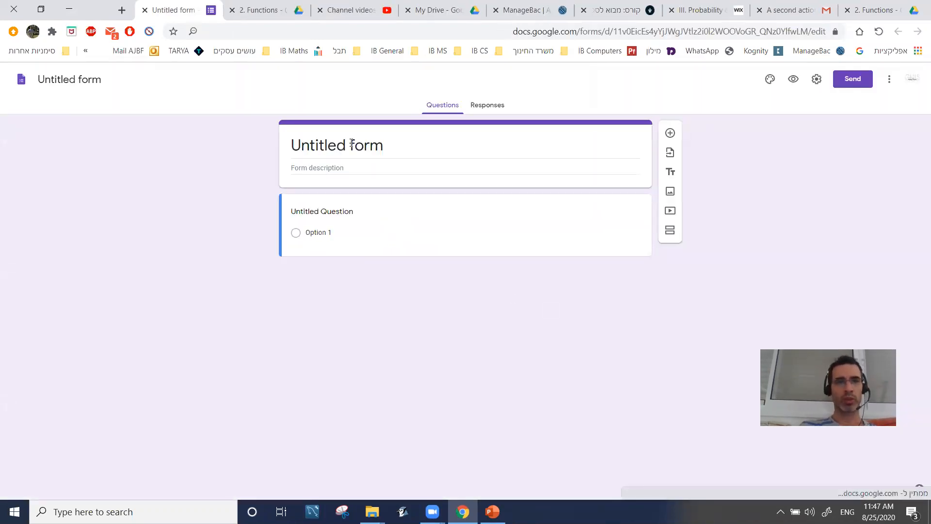
- Title the form "ManageBac - Create Unit Check" and give the form file the same name
left_click(359, 147)
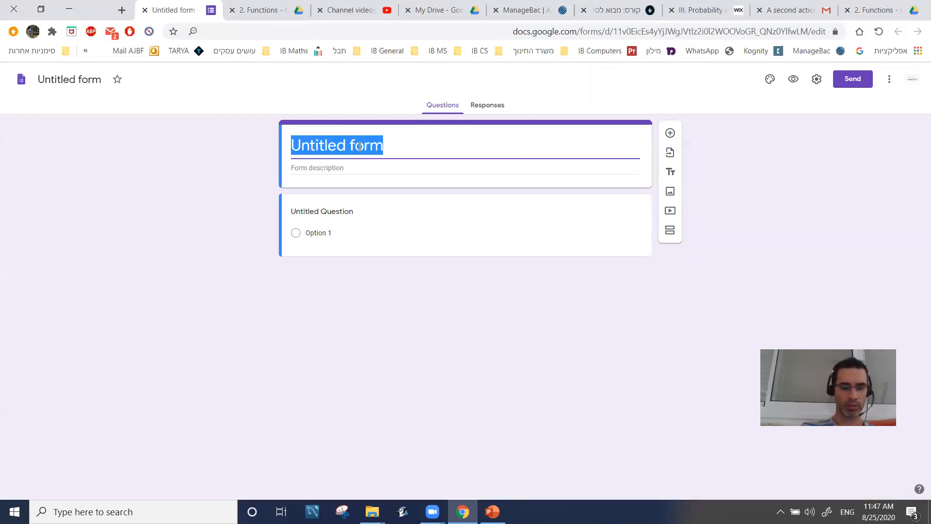
type("Manage")
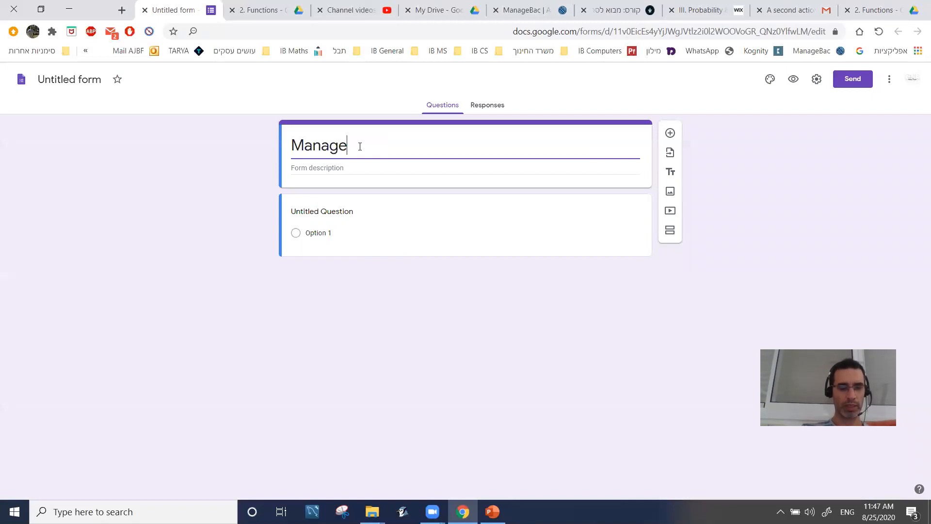
type("Bac - Cr")
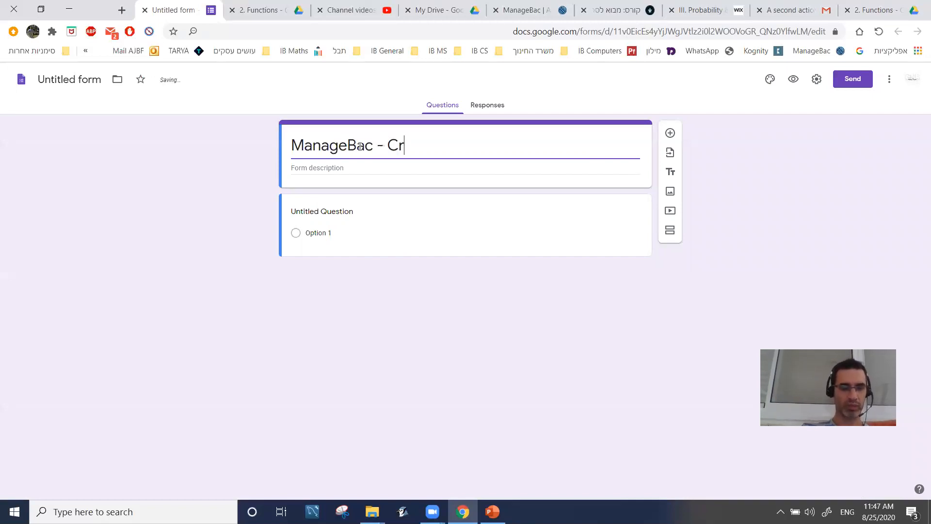
type("eate Unit ")
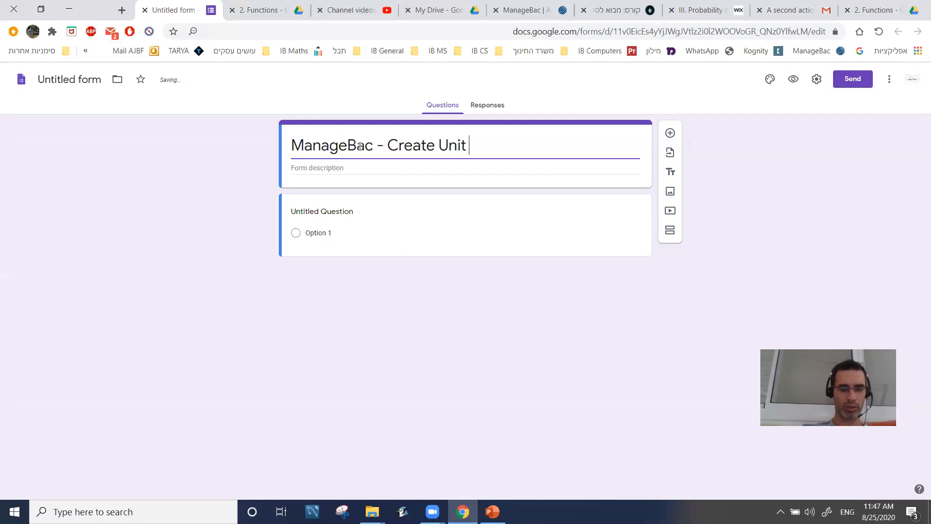
type("Check")
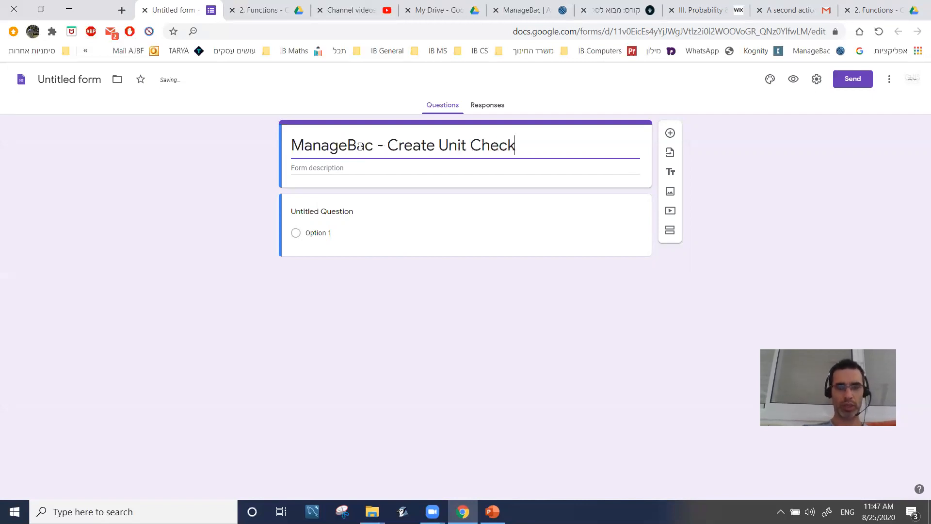
left_click(386, 168)
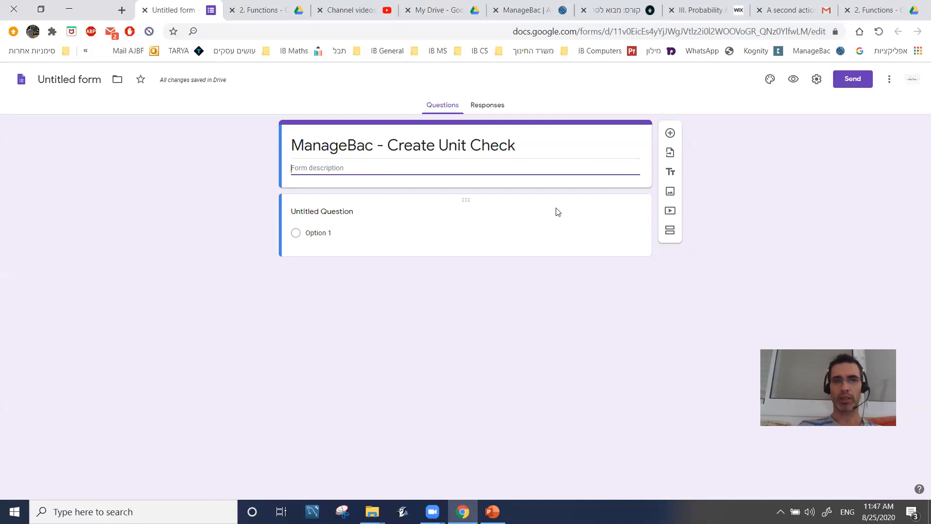
left_click(845, 194)
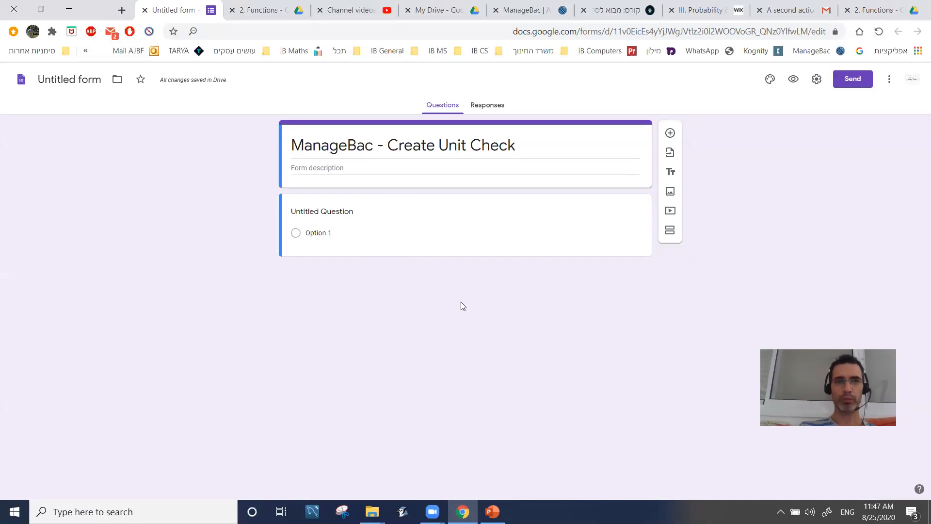
left_click(81, 83)
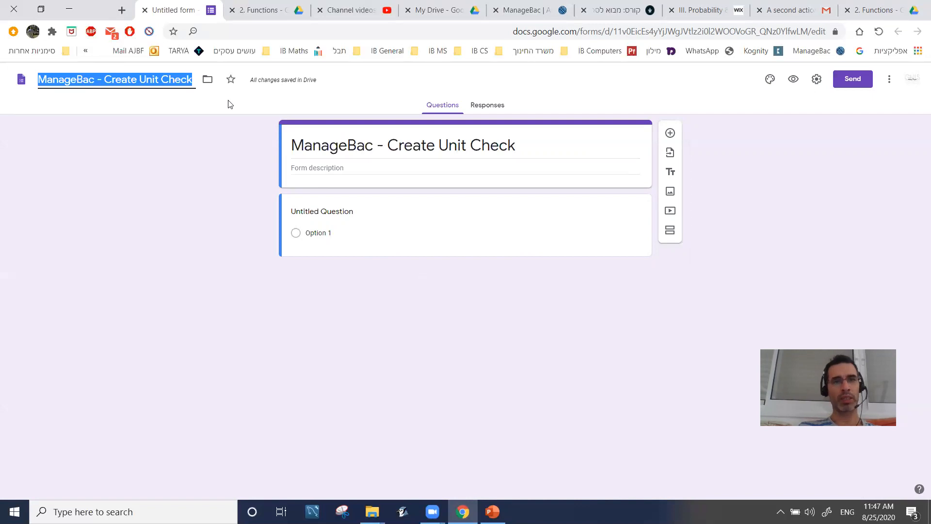
left_click(335, 276)
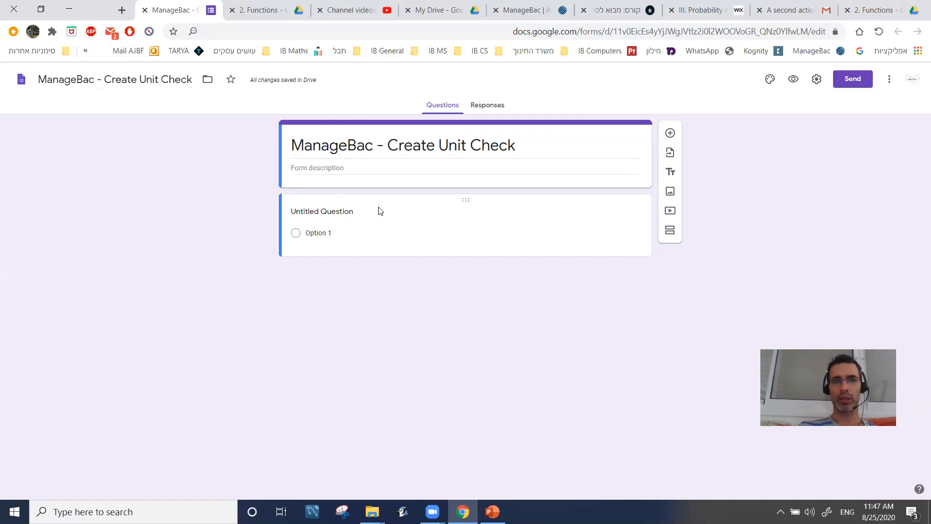
- Word the first question as "What is a Unit?" and keep its type as Multiple choice
left_click(339, 215)
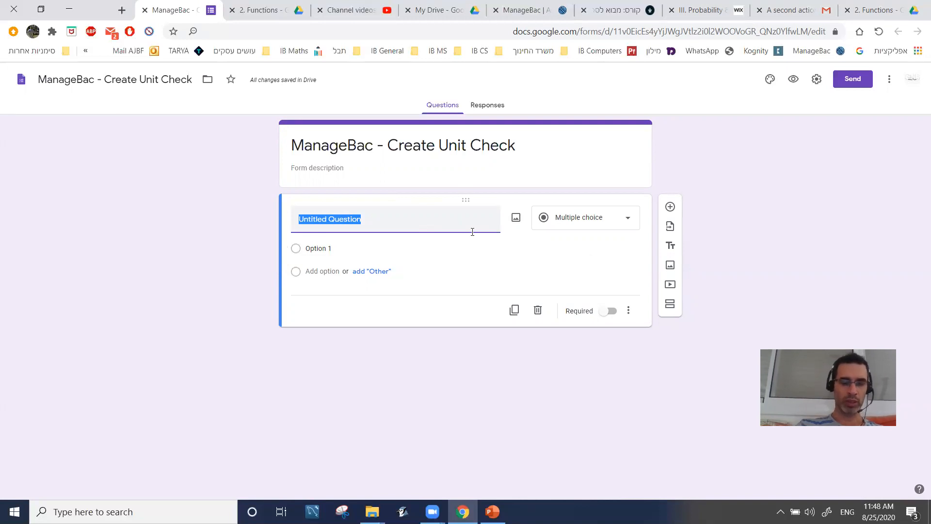
type("What")
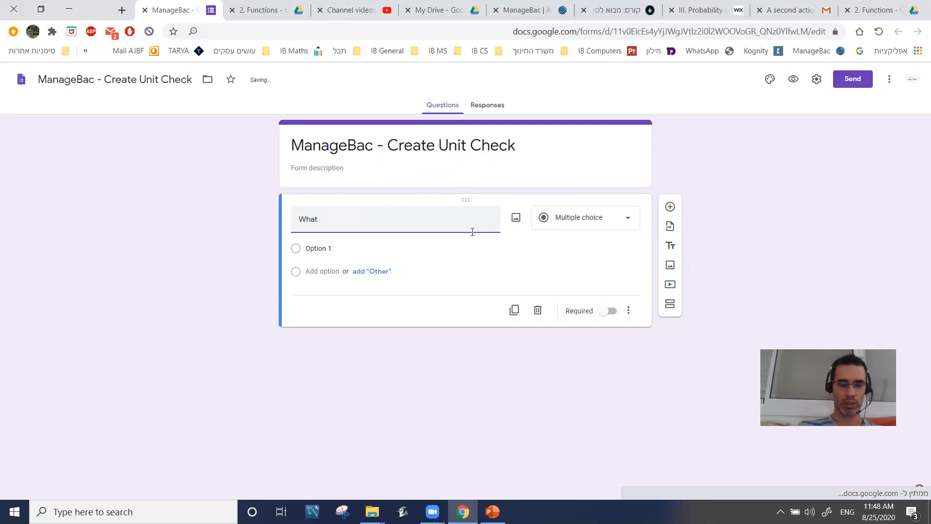
type(" is a")
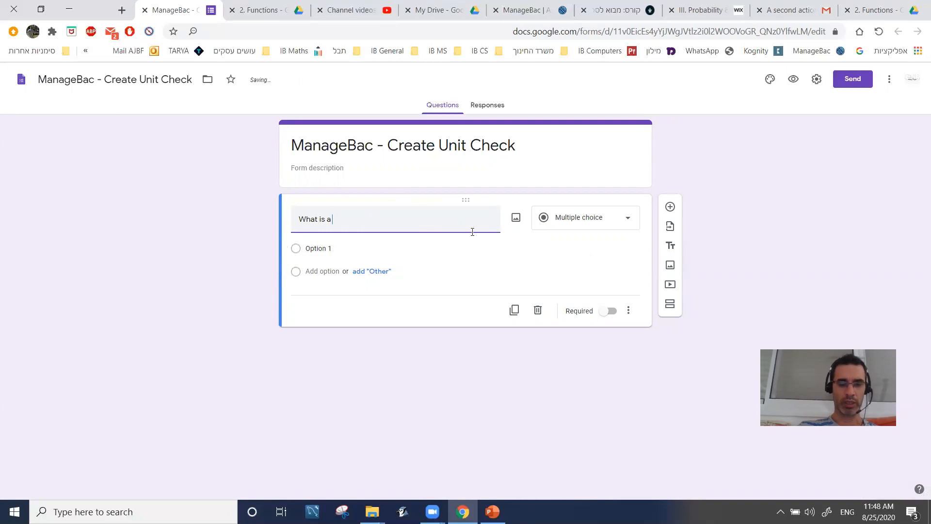
type(" Unit?")
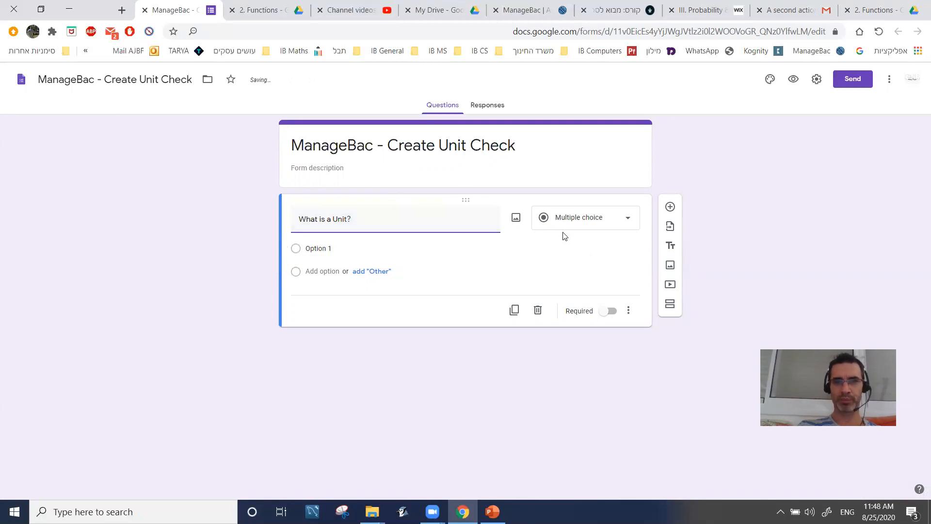
left_click(626, 223)
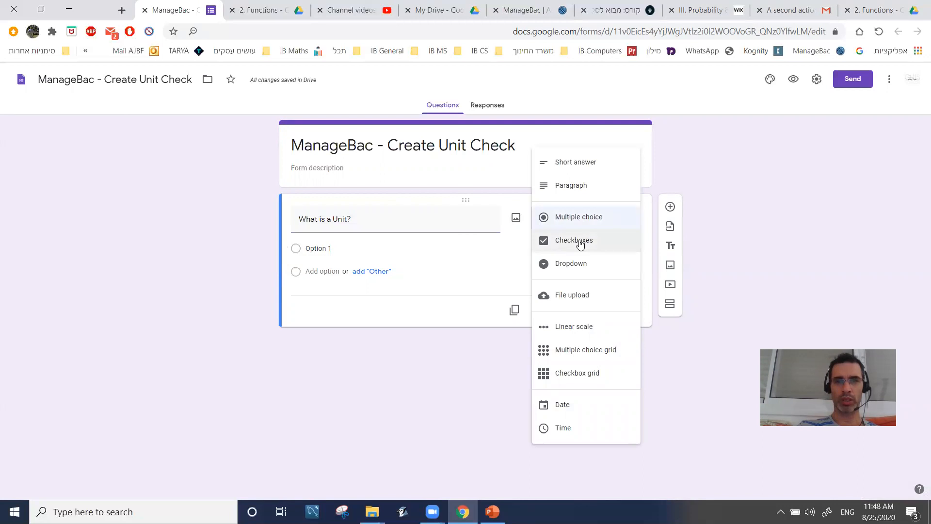
left_click(581, 222)
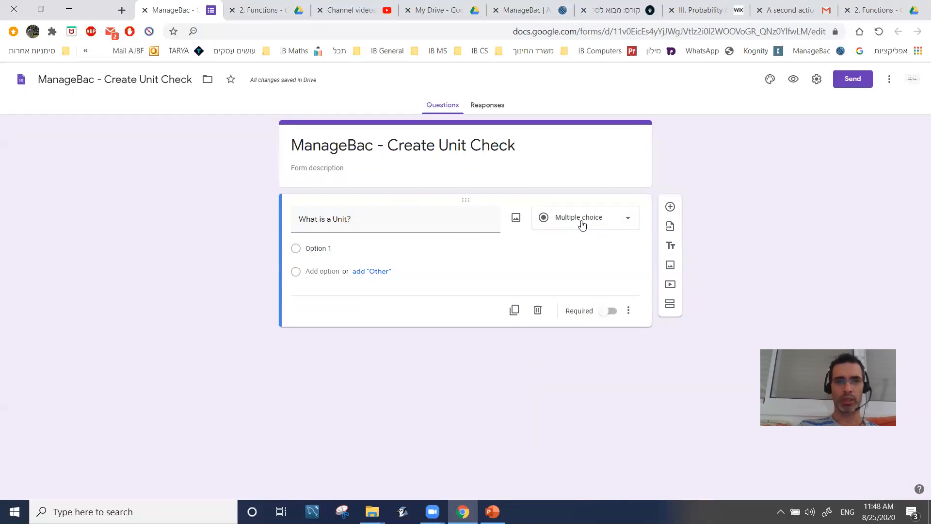
- Word the first answer option as "A Unit Plan that covers a unit in my Syllabus" and add a second option below it
left_click(358, 248)
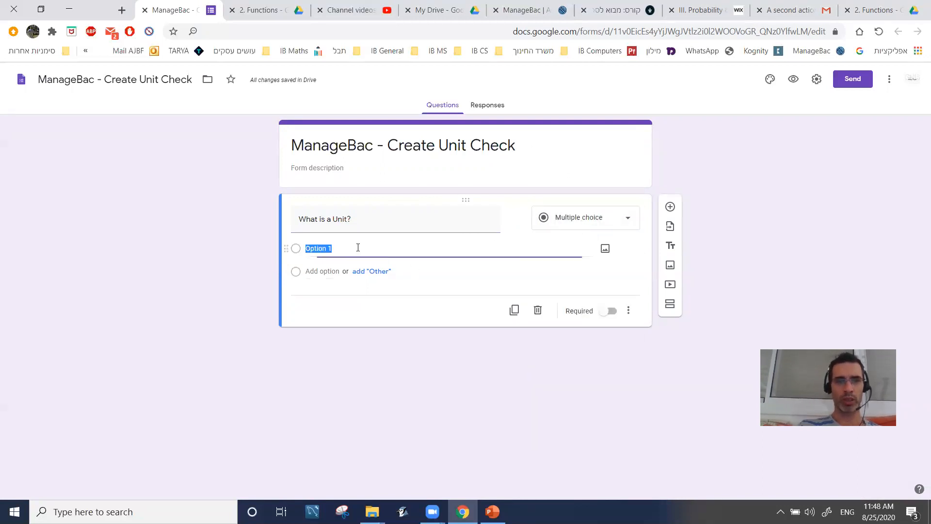
type("A")
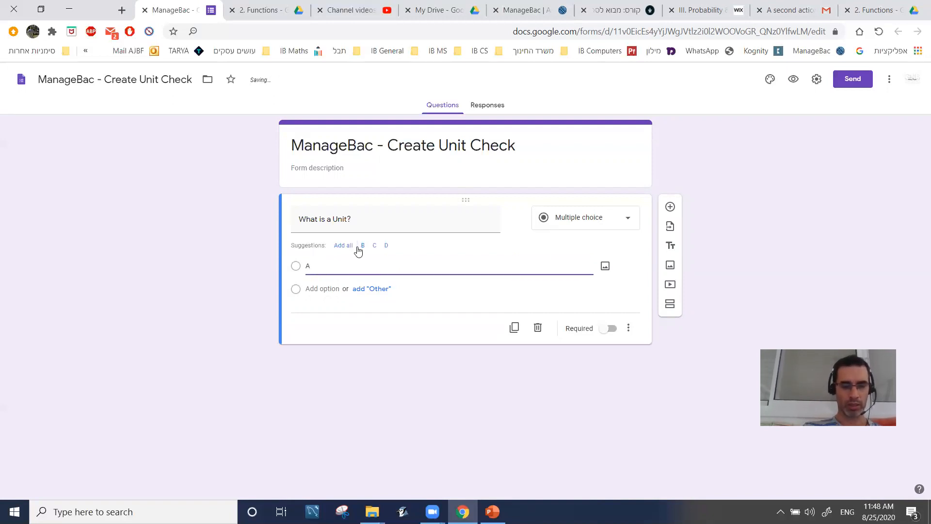
type(" Unit Plan that cove")
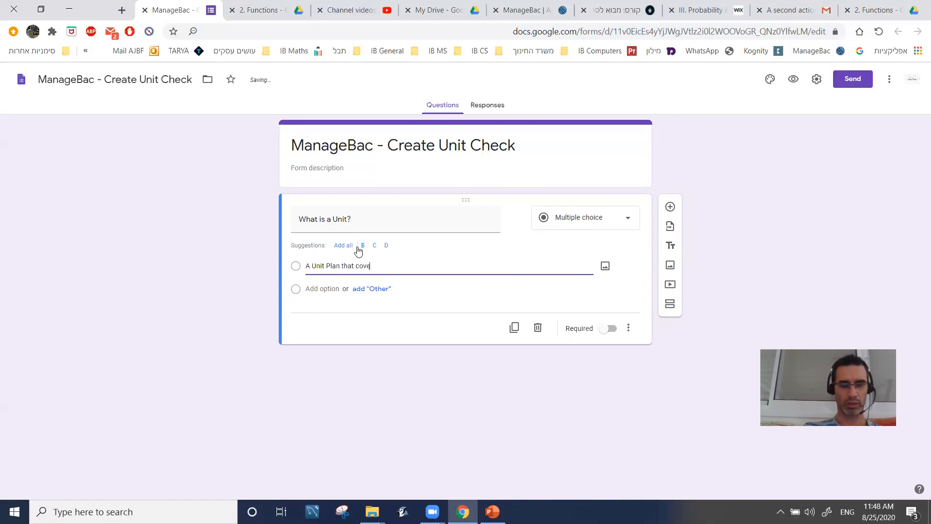
type("rs my")
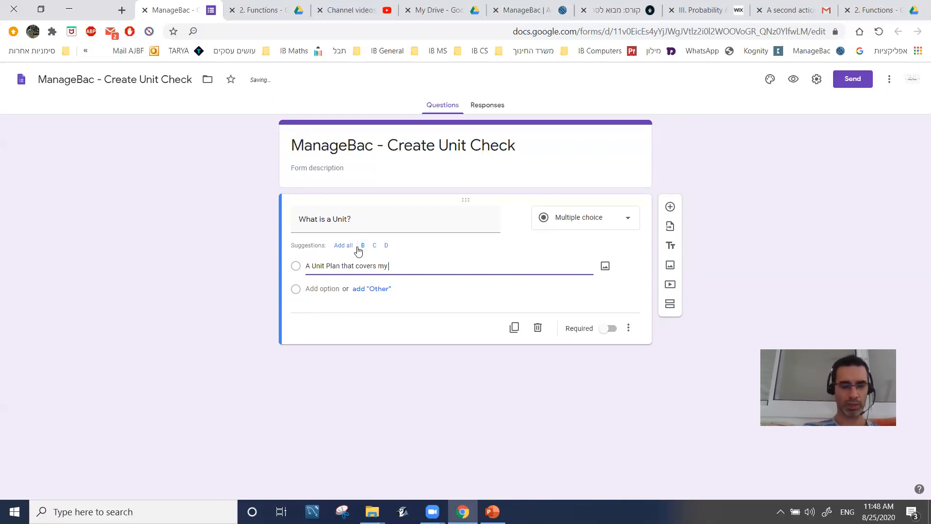
key("BackSpace")
key("BackSpace")
type("a unit in my Syllu")
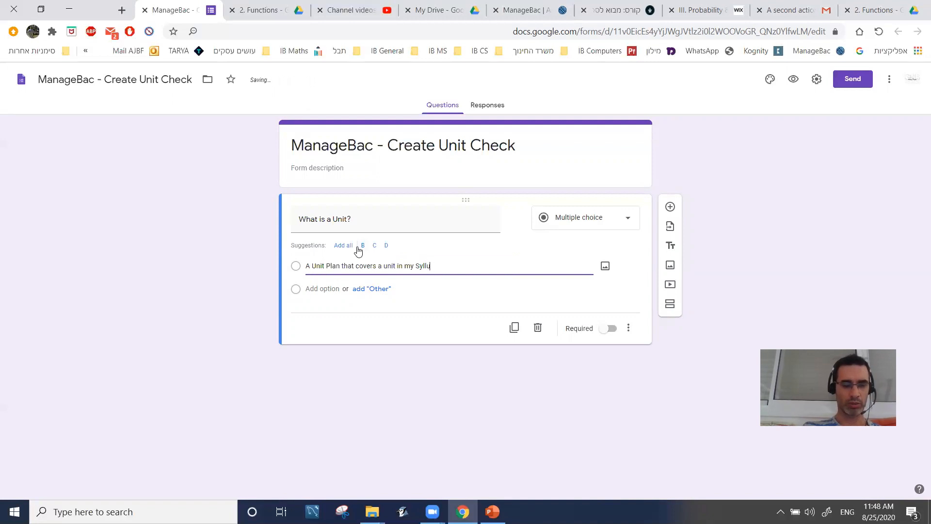
left_click(362, 245)
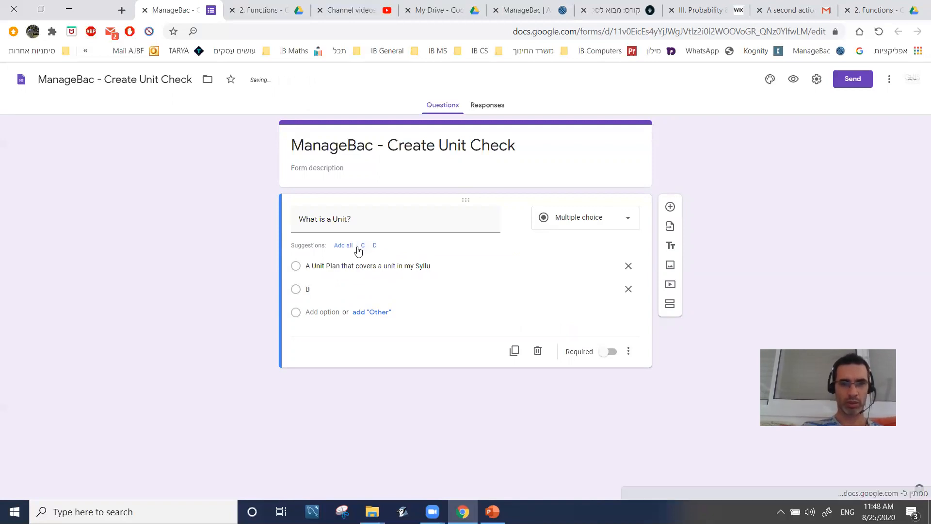
left_click(440, 265)
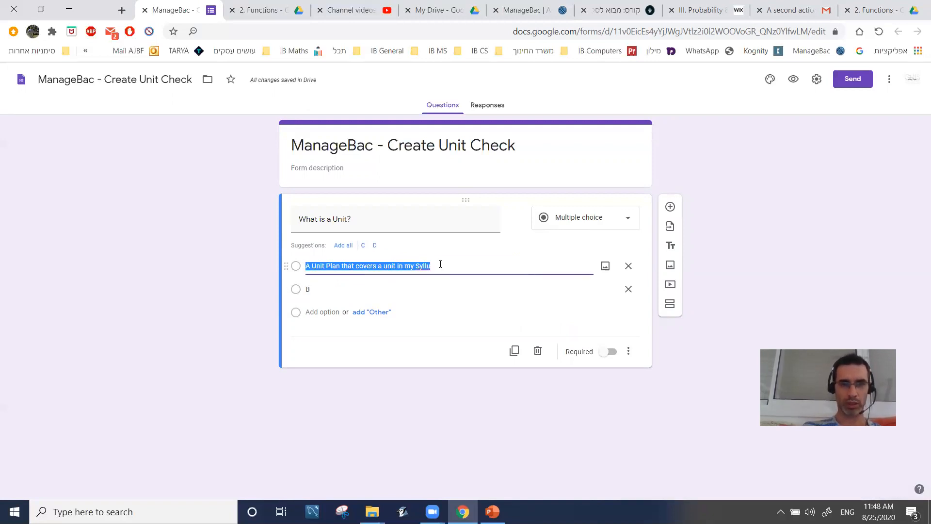
left_click(440, 264)
type("llabus")
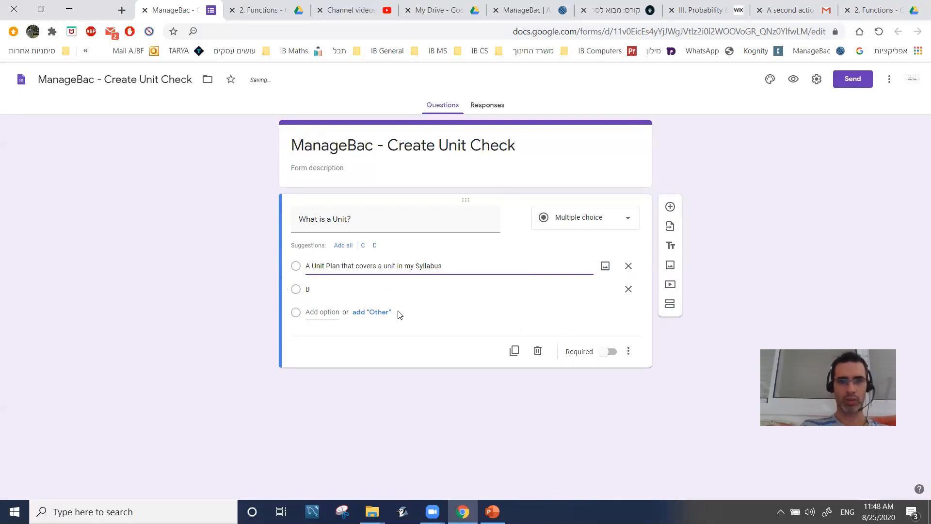
- Word the second answer option as "Unit of Measure", leaving no "Other" option in the list
left_click(370, 294)
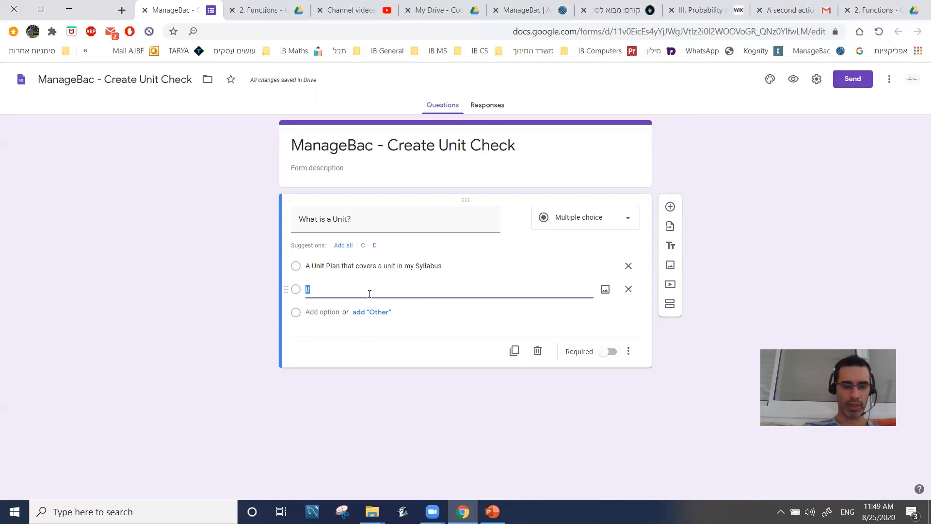
type("Unit of Measure")
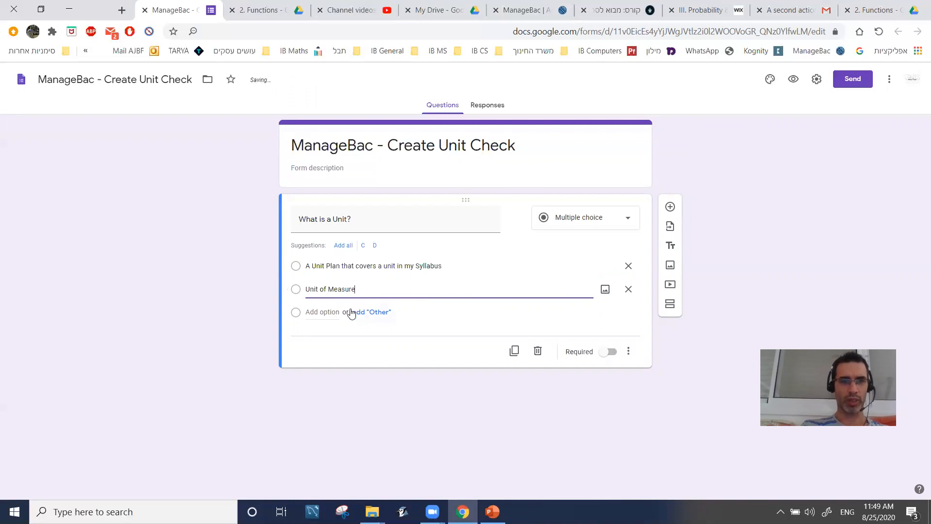
left_click(369, 311)
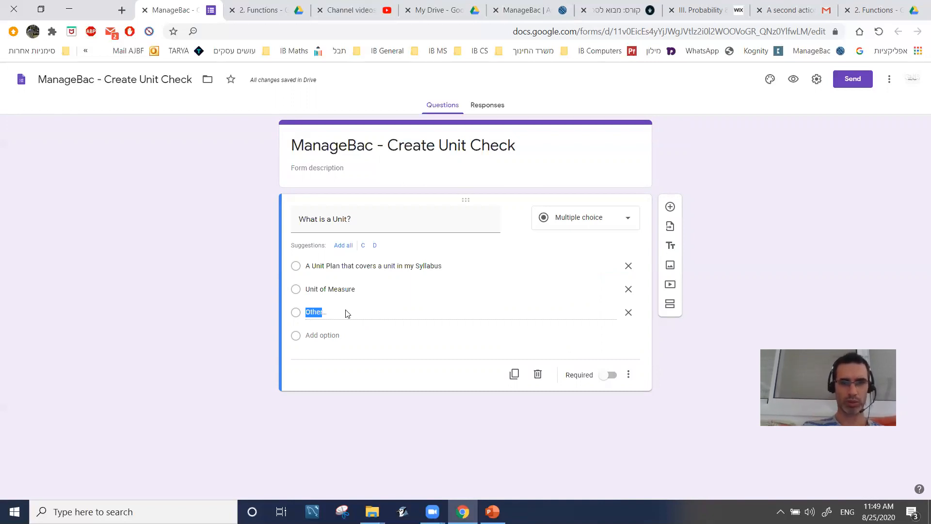
left_click(628, 314)
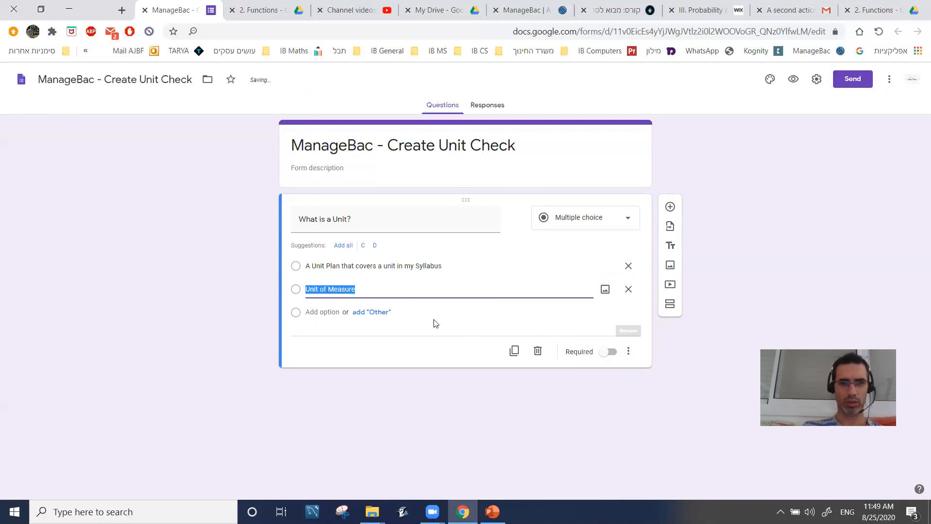
- Add a third answer option worded "I don't know" to the question "What is a Unit?"
left_click(323, 316)
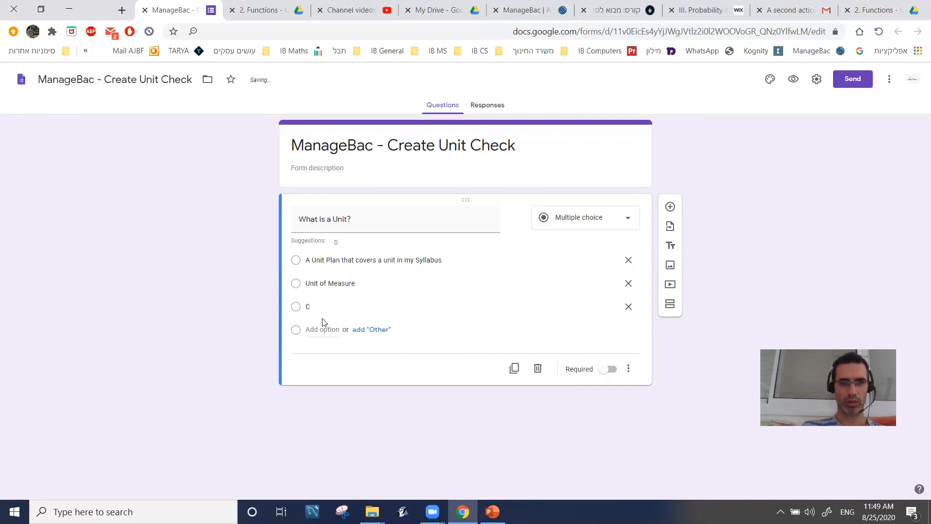
type("I dont know")
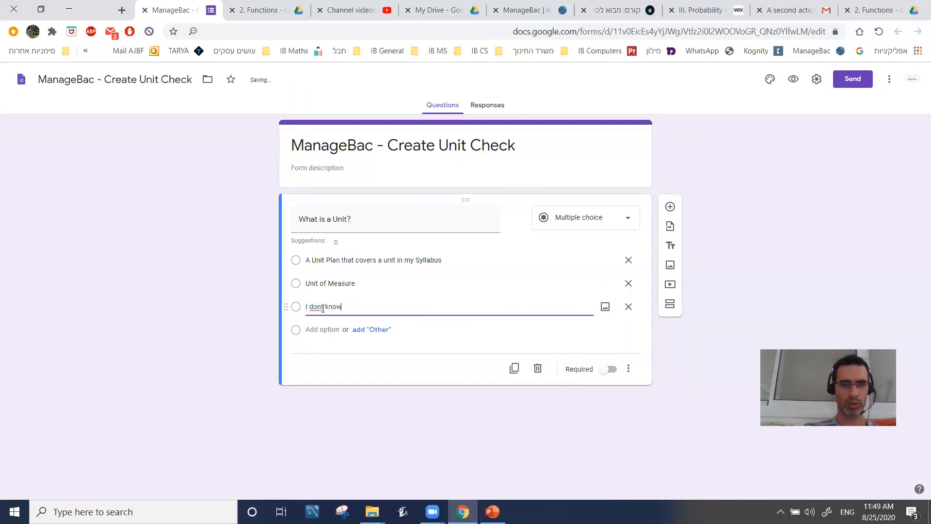
left_click(323, 308)
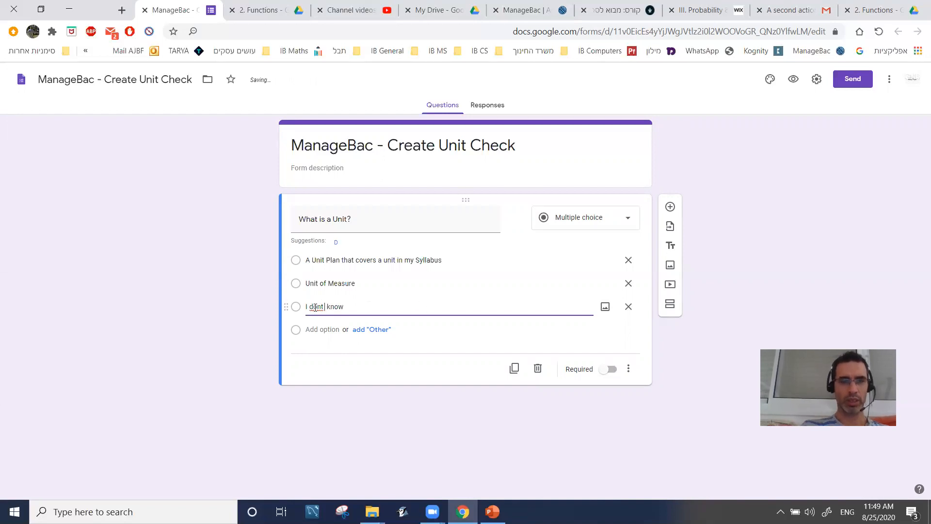
right_click(314, 307)
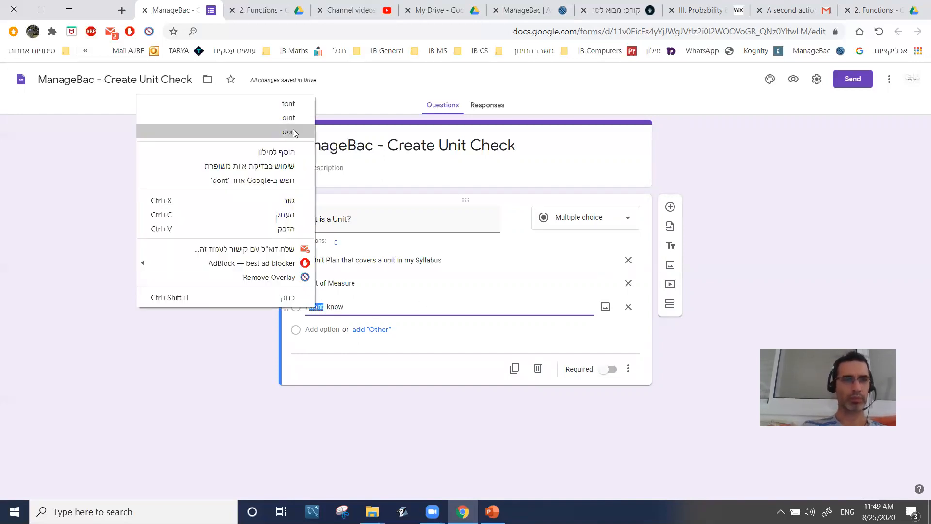
left_click(320, 302)
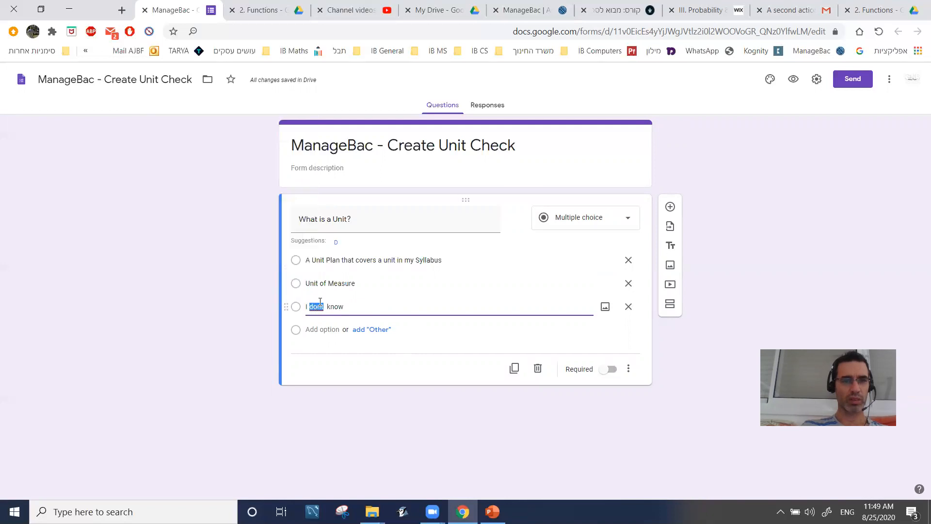
left_click(323, 305)
type("'")
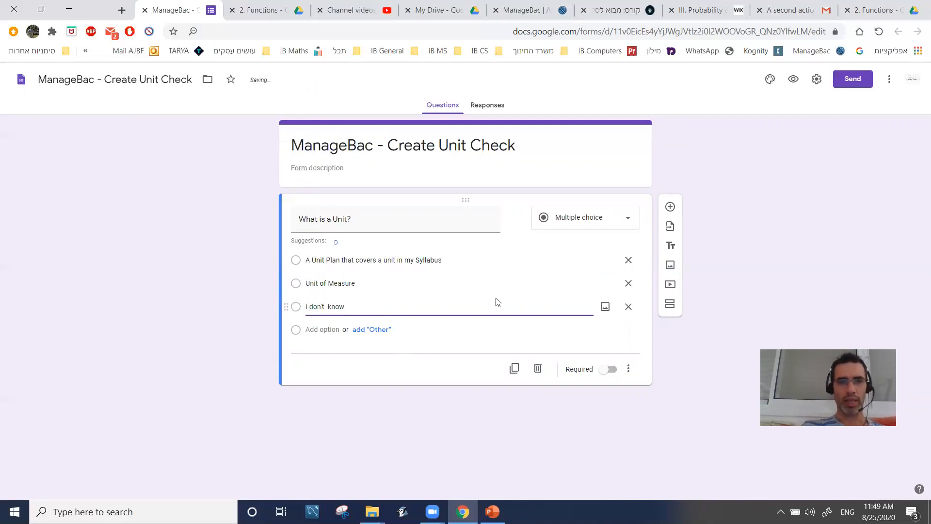
- Check the extra settings available for the first question and add a blank multiple-choice question below it
left_click(628, 371)
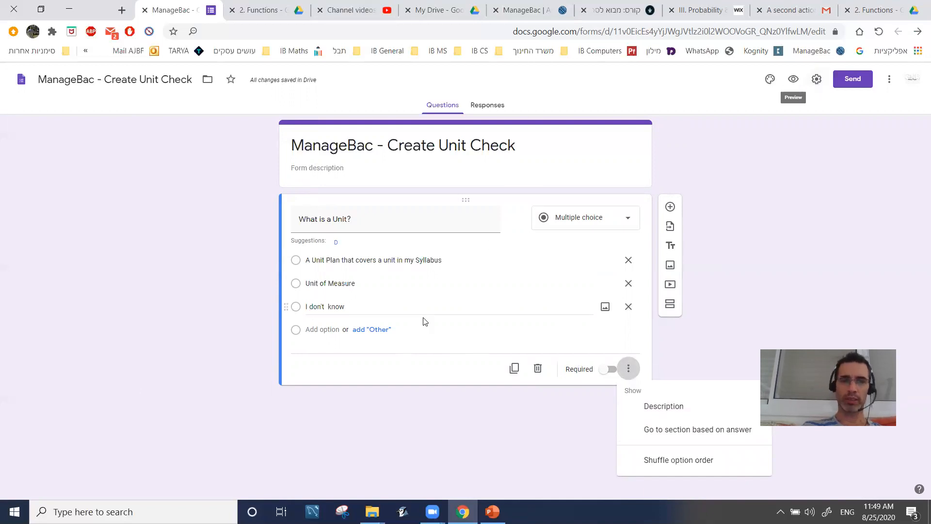
left_click(760, 195)
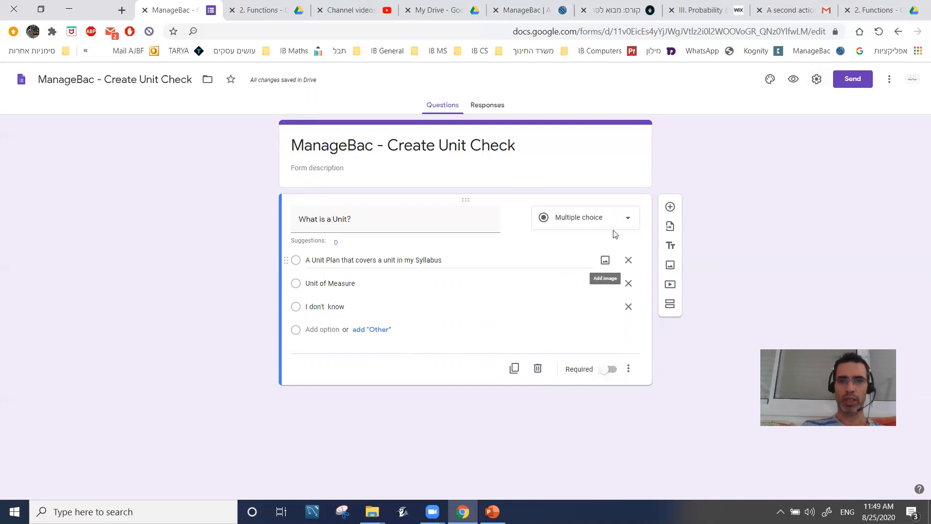
left_click(670, 208)
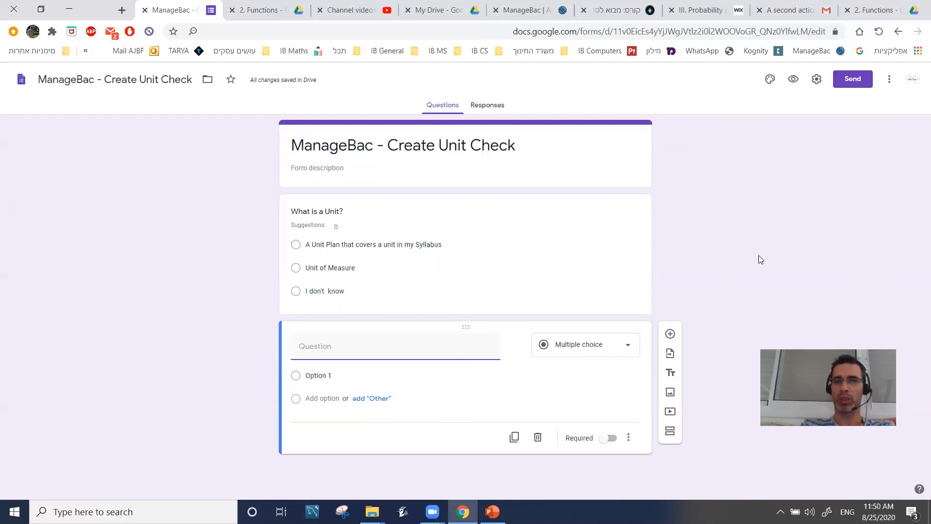
- Turn the form into a quiz that hides the correct answers from respondents, and save the settings
left_click(815, 82)
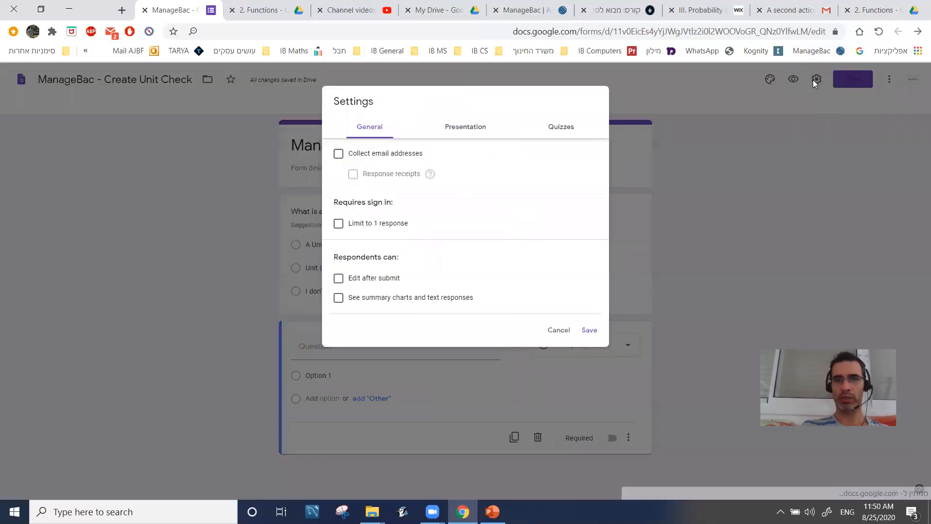
left_click(562, 127)
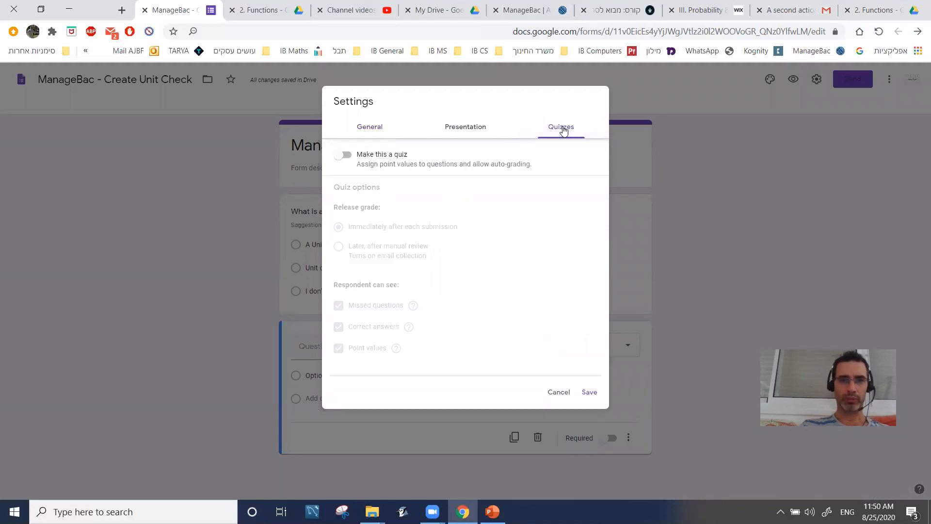
left_click(349, 158)
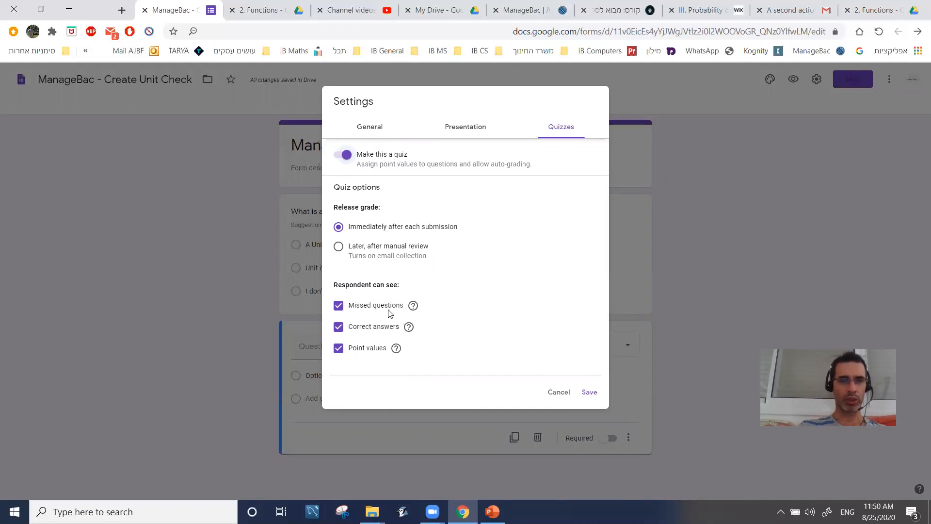
left_click(339, 326)
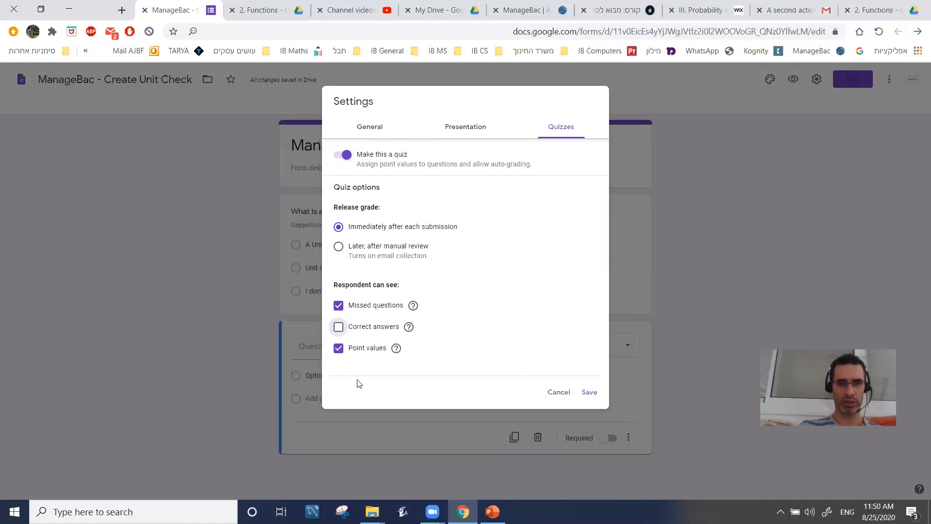
left_click(588, 394)
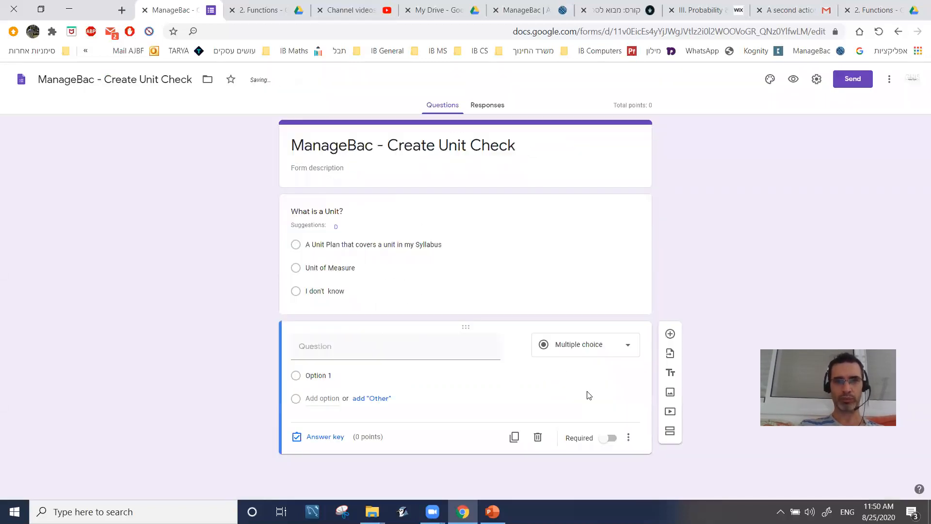
- Give "What is a Unit?" 25 points and mark "A Unit Plan that covers a unit in my Syllabus" as correct, without answer feedback
left_click(611, 270)
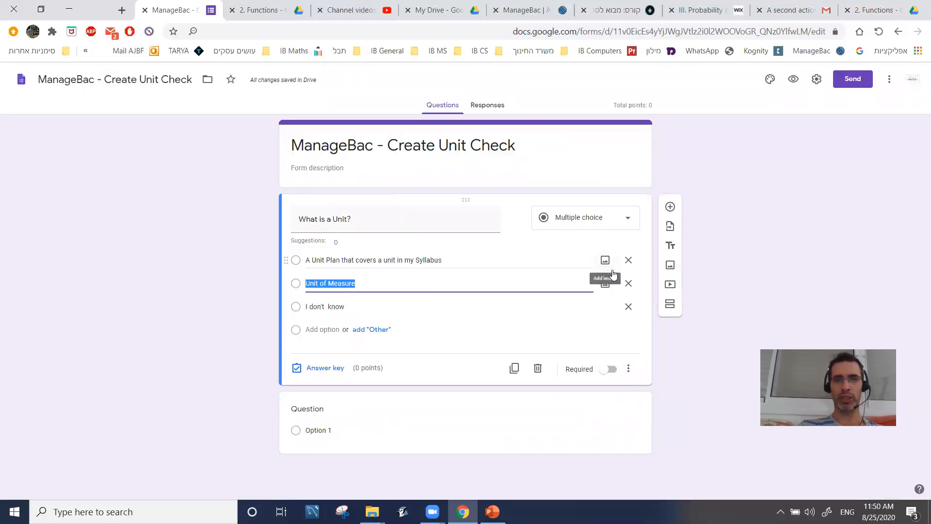
left_click(324, 370)
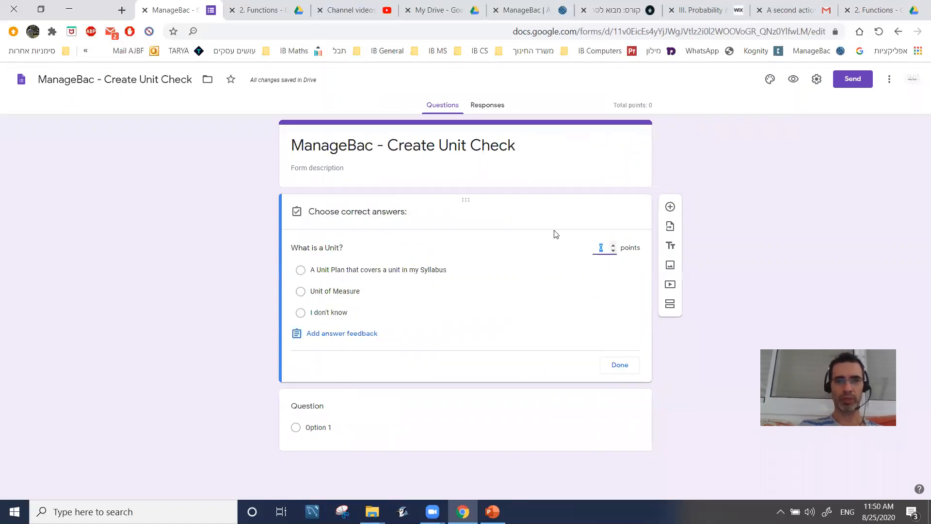
type("25")
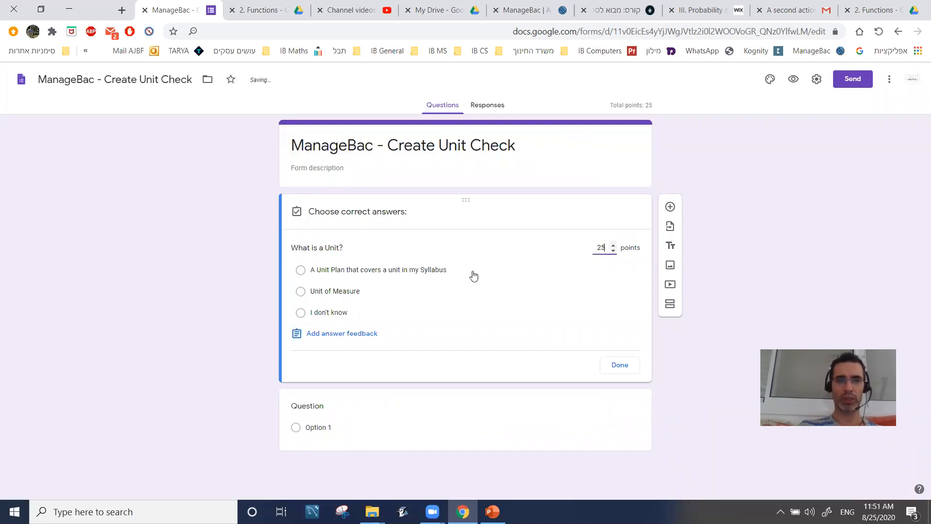
left_click(300, 270)
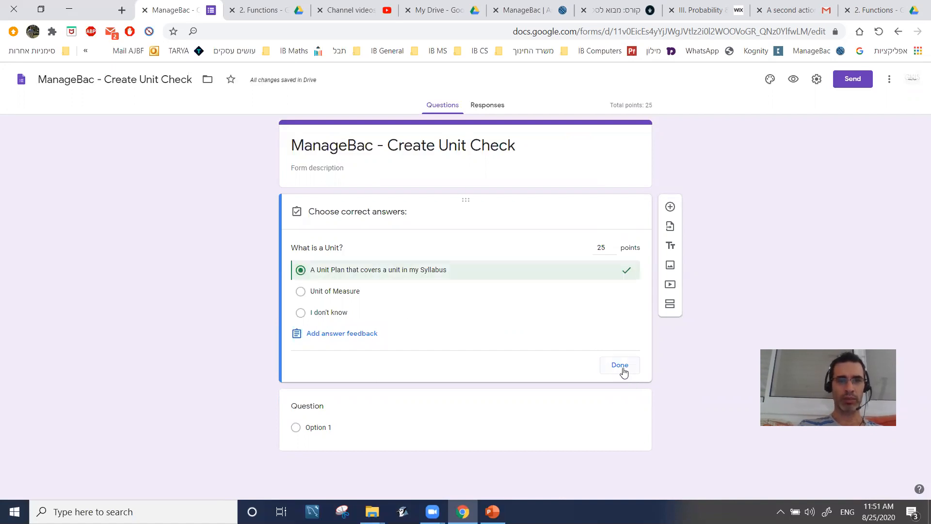
left_click(318, 334)
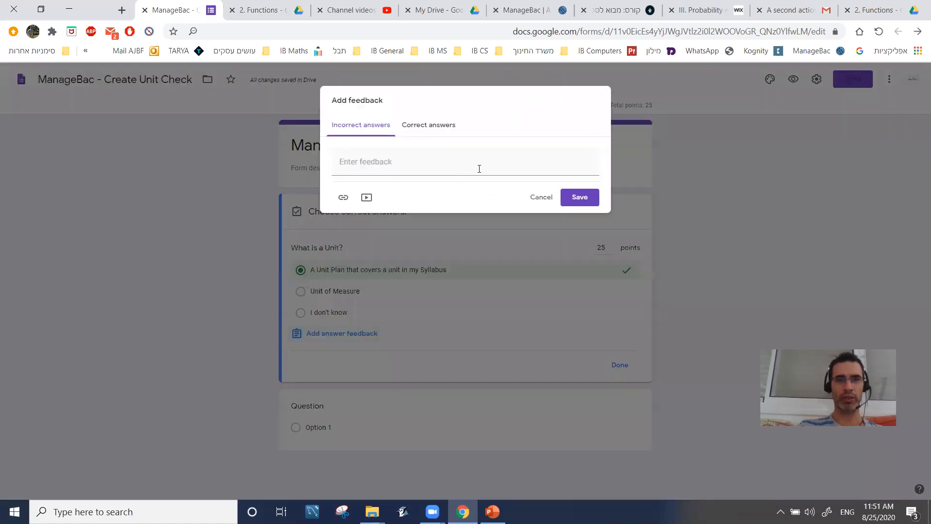
left_click(542, 202)
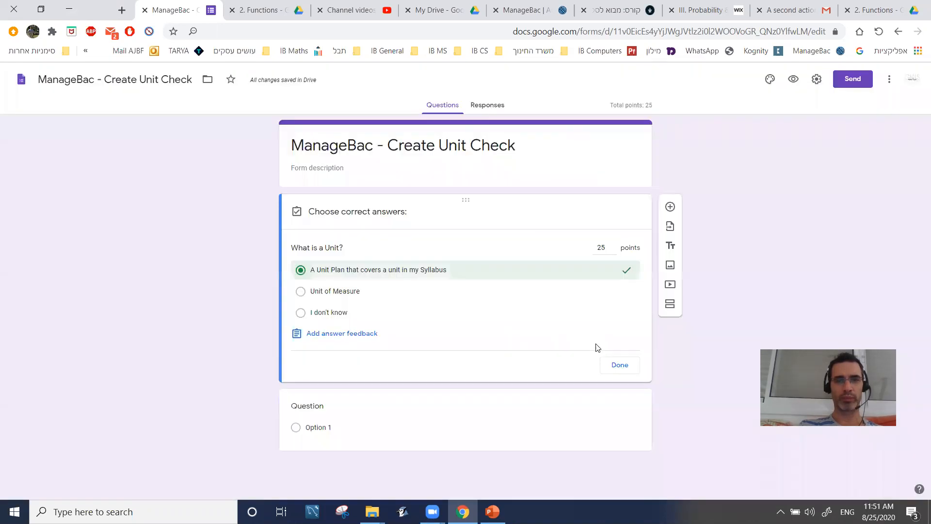
left_click(620, 367)
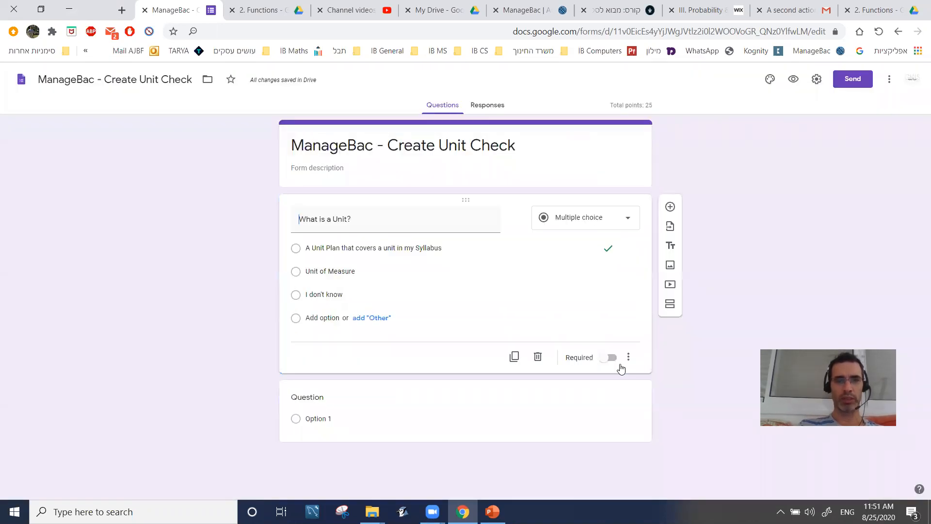
- Preview the quiz as respondents see it and select the preview page's web address
left_click(577, 419)
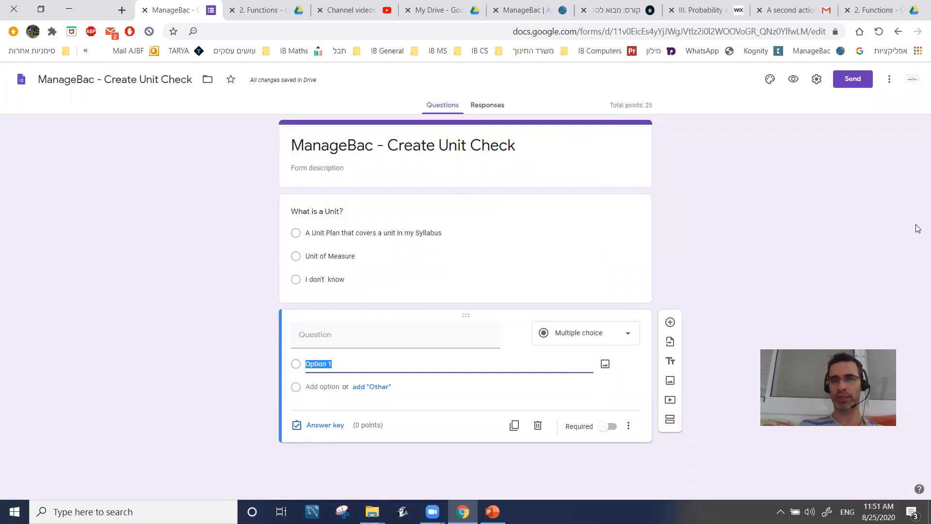
left_click(809, 212)
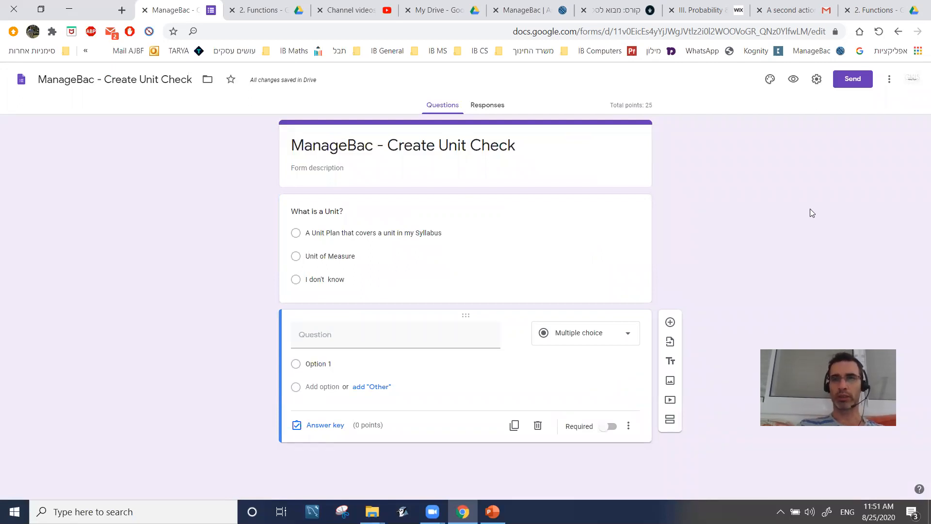
left_click(889, 83)
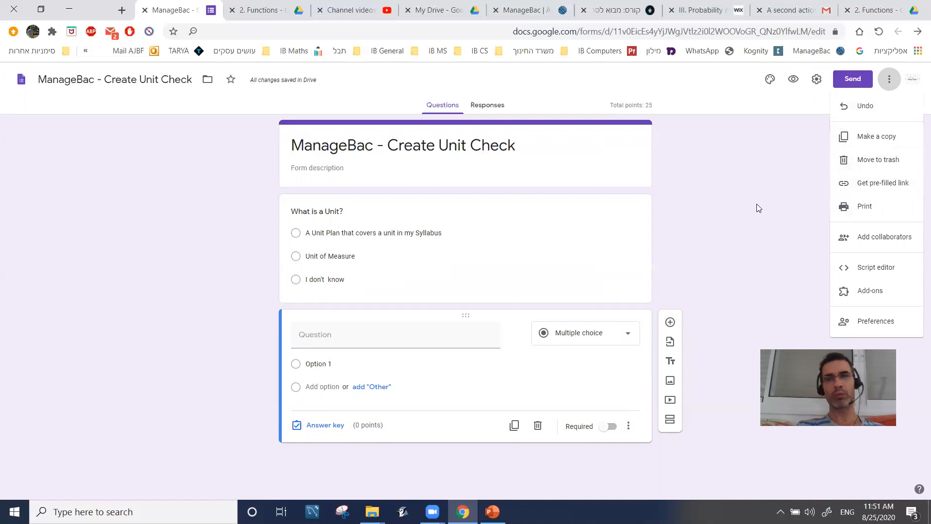
left_click(763, 189)
left_click(793, 79)
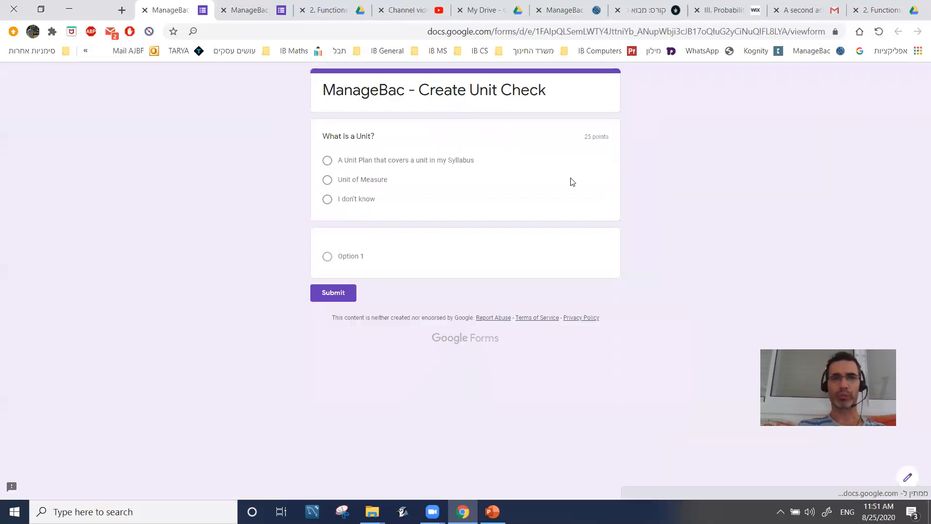
left_click(412, 33)
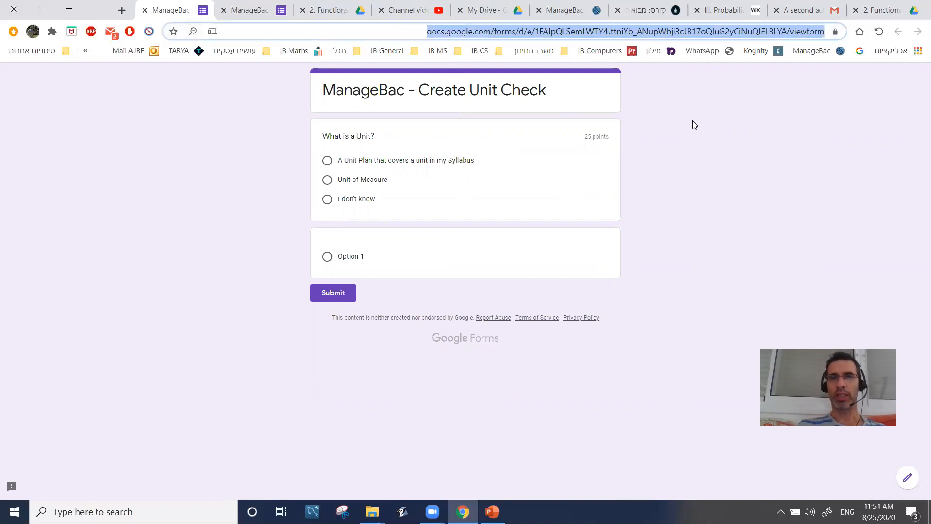
- Reopen the "ManageBac - Create Unit Check" form from the 2. Functions folder in Google Drive and check its responses
left_click(355, 19)
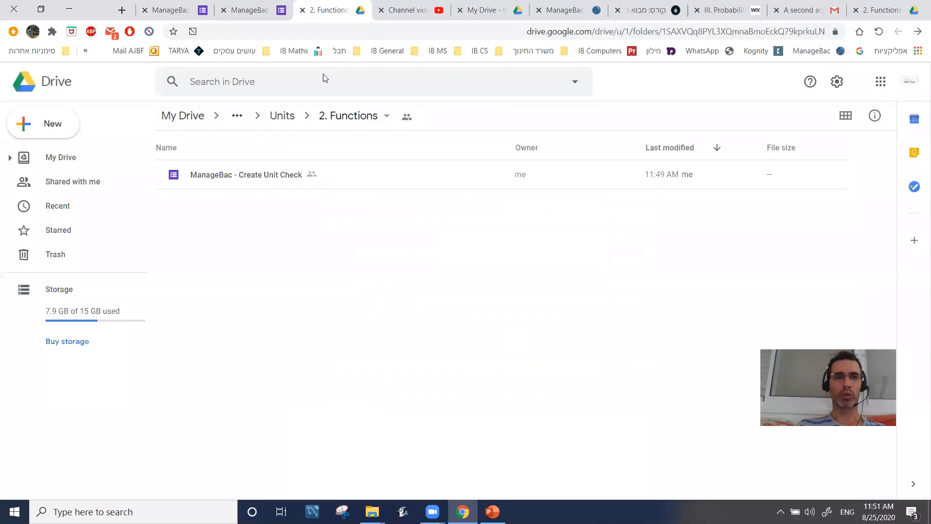
left_click(229, 175)
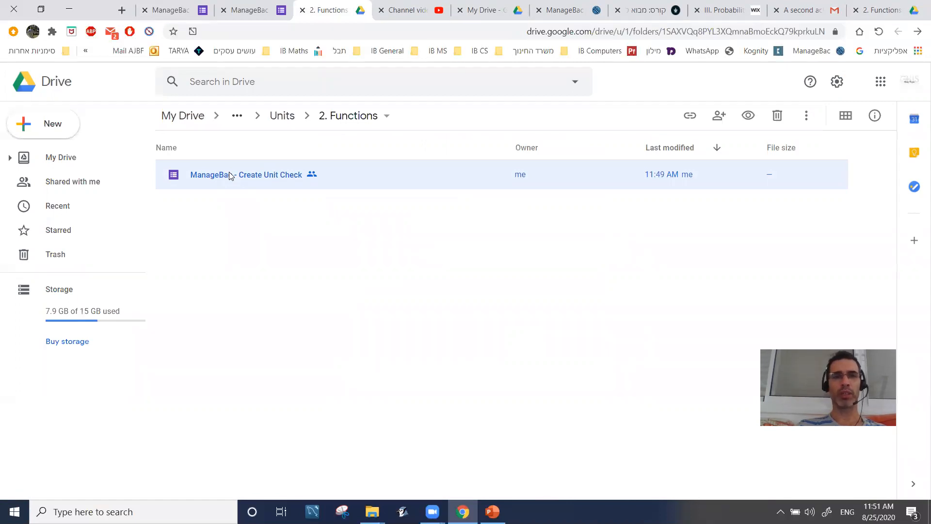
double_click(230, 175)
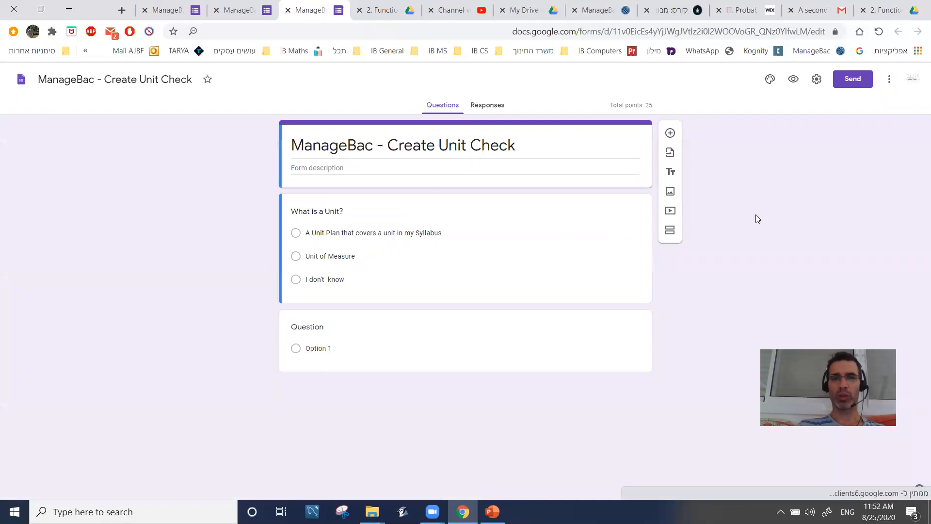
left_click(483, 107)
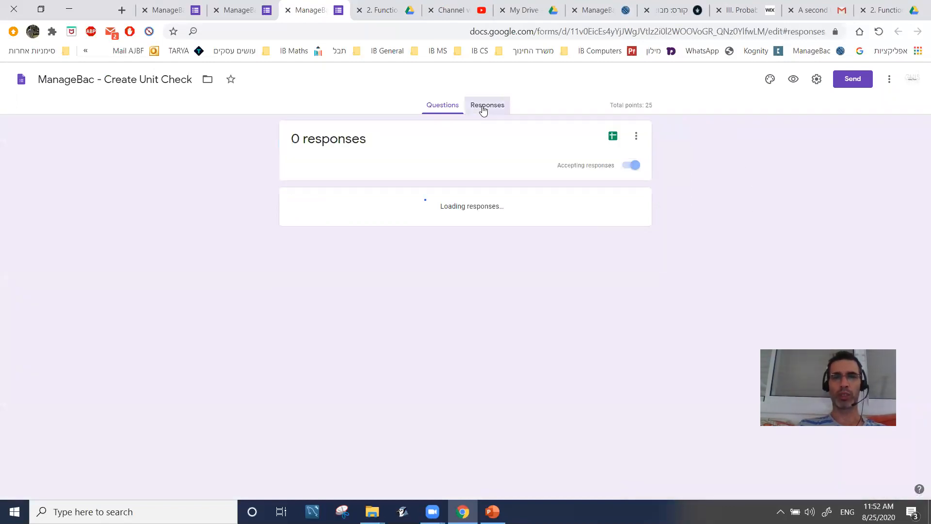
left_click(442, 110)
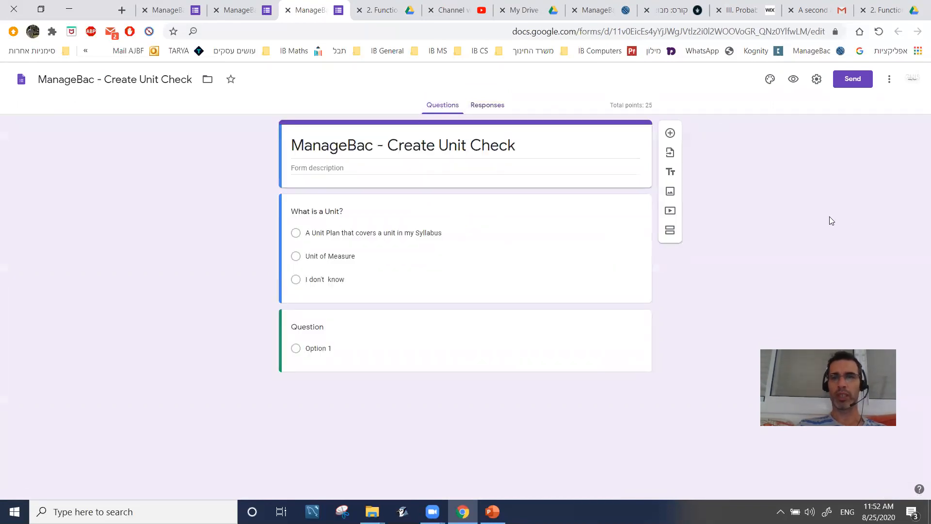
- Generate a shortened share link for the form and copy it
left_click(856, 79)
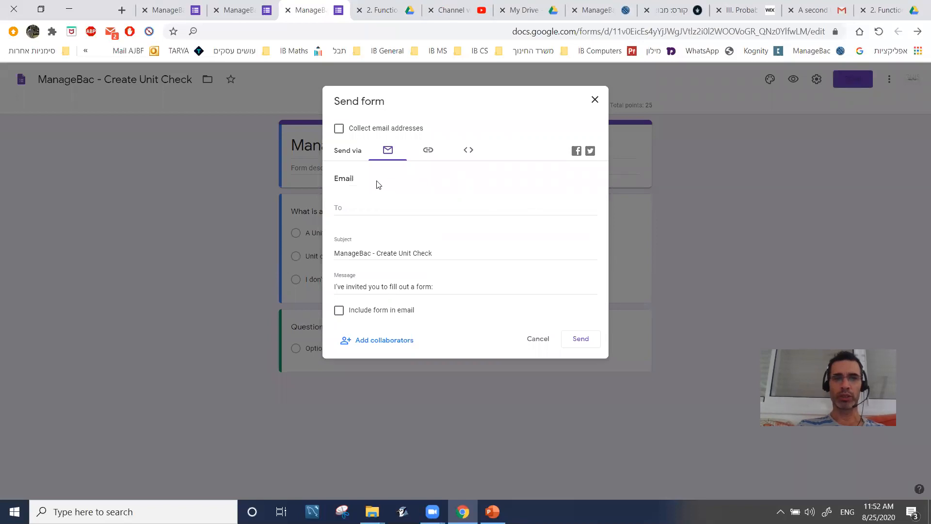
left_click(427, 150)
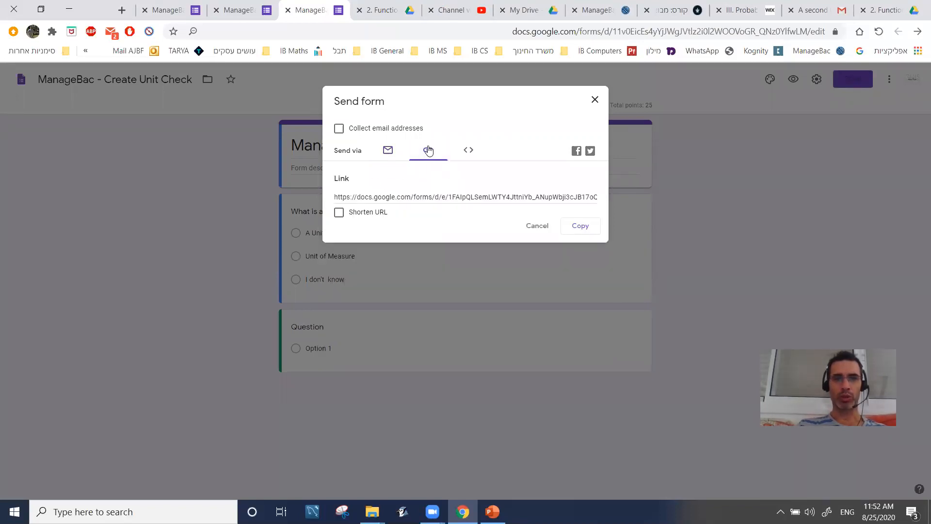
left_click(339, 214)
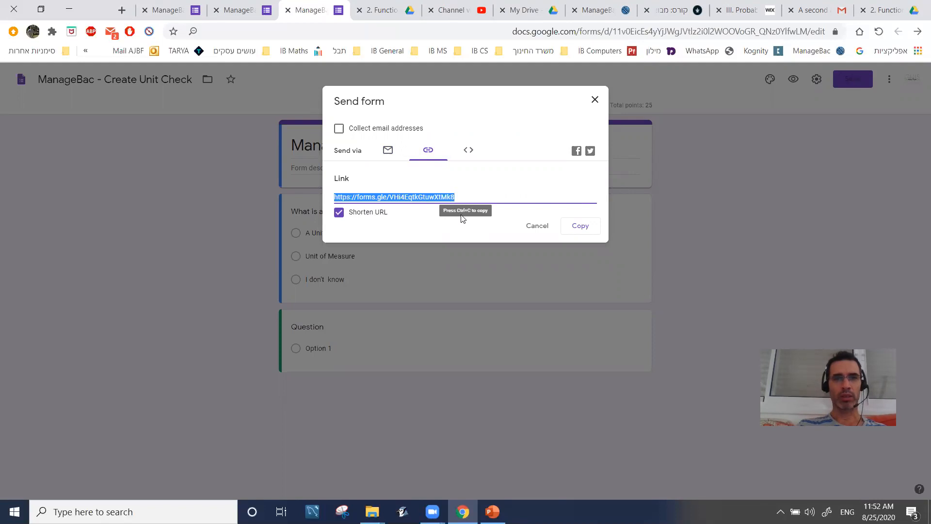
left_click(582, 227)
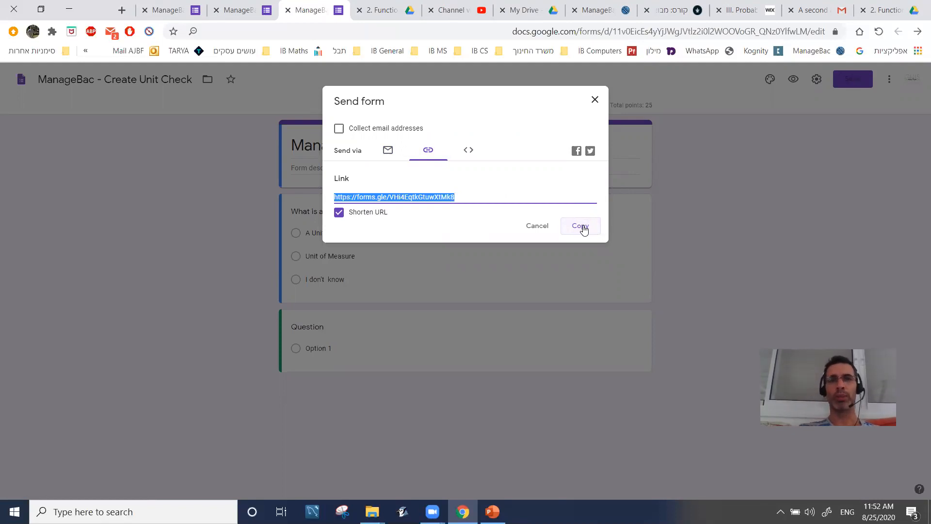
- Switch to the new ManageBac task and add the line "Perform the video check:" followed by the copied quiz link to its details
left_click(595, 10)
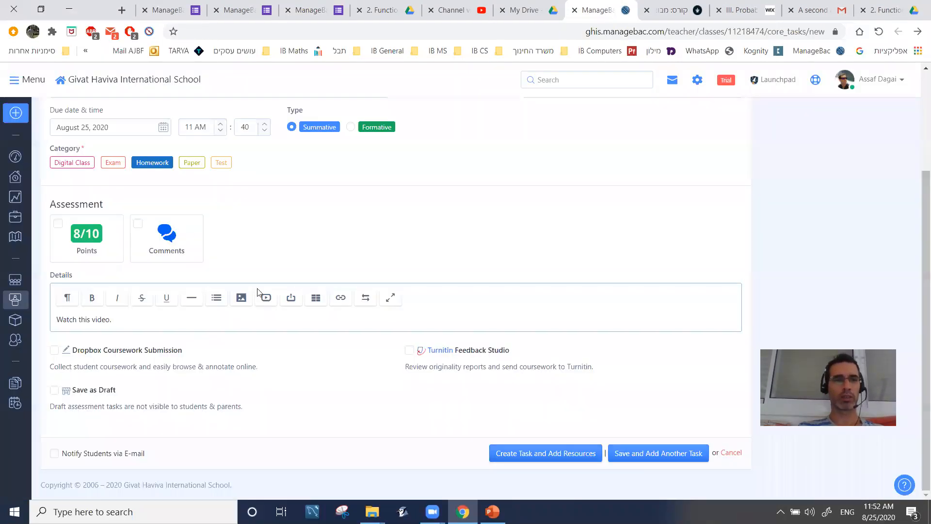
left_click(156, 322)
key("Return")
type("Perform")
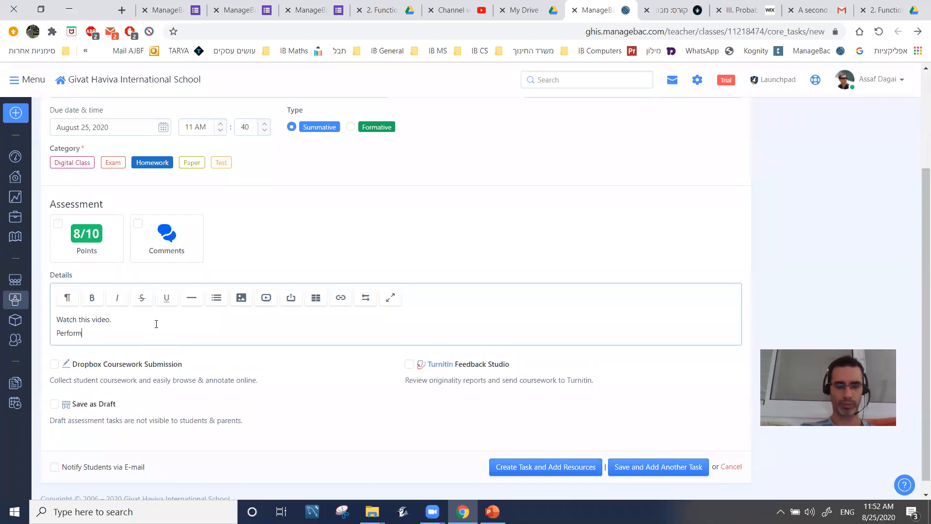
type(" the video check:")
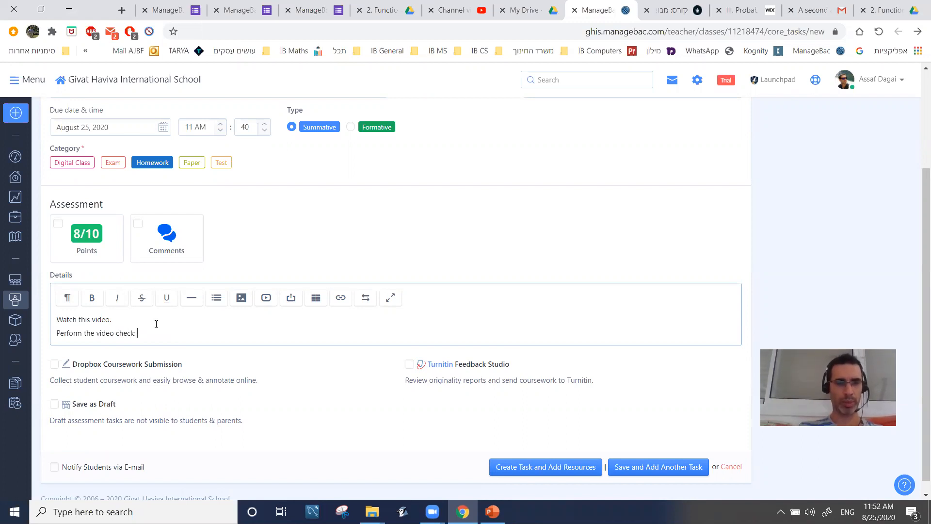
key("ctrl+v")
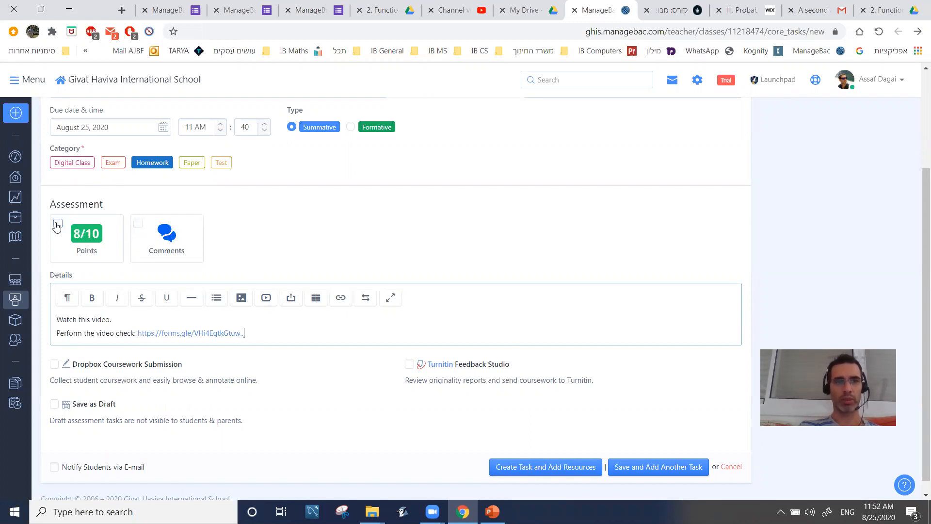
- Enable Comments as the task's assessment and turn on e-mail notification for students
left_click(138, 224)
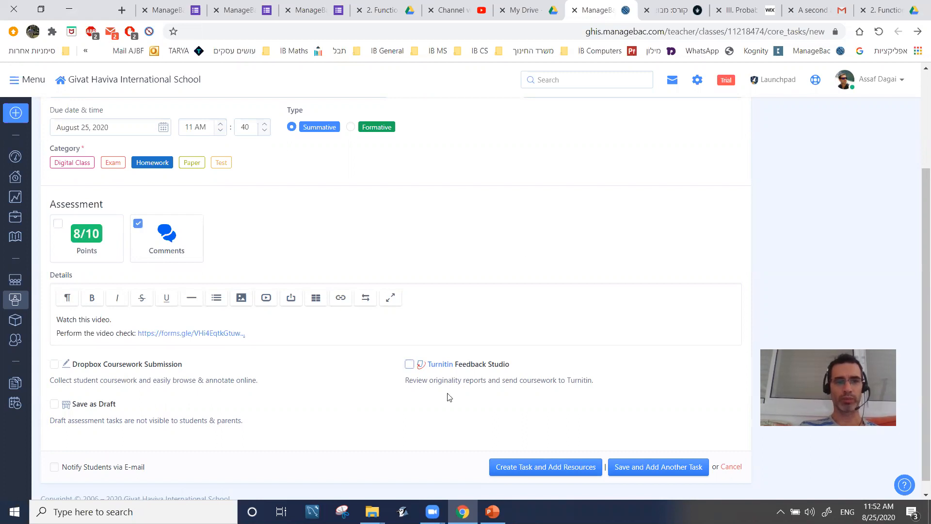
left_click(54, 467)
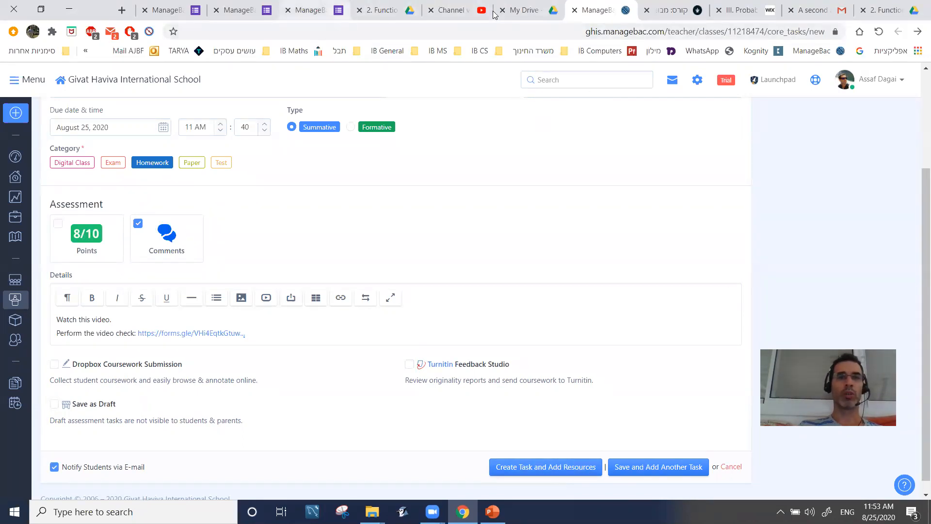
- Return to the quiz form, submit a test response from its preview with "Unit of Measure" and "Option 1", and view the score
left_click(311, 10)
left_click(594, 99)
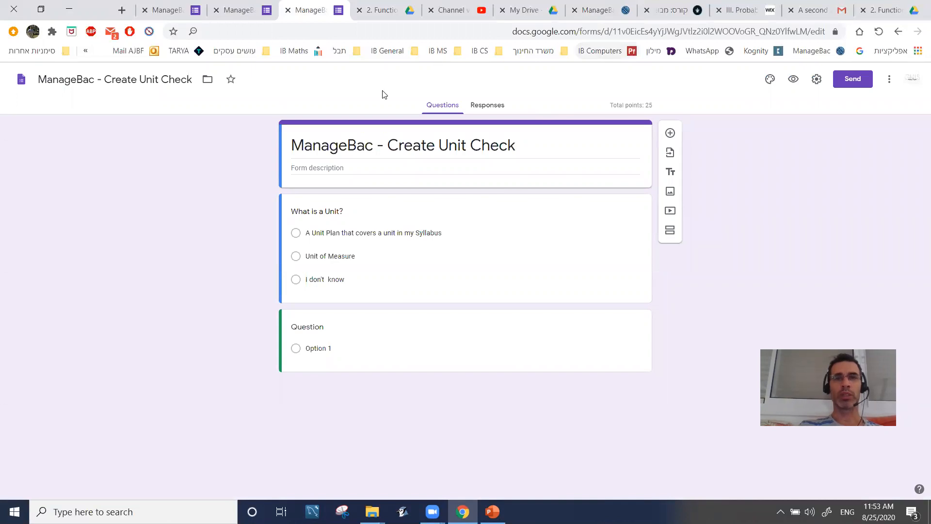
left_click(793, 79)
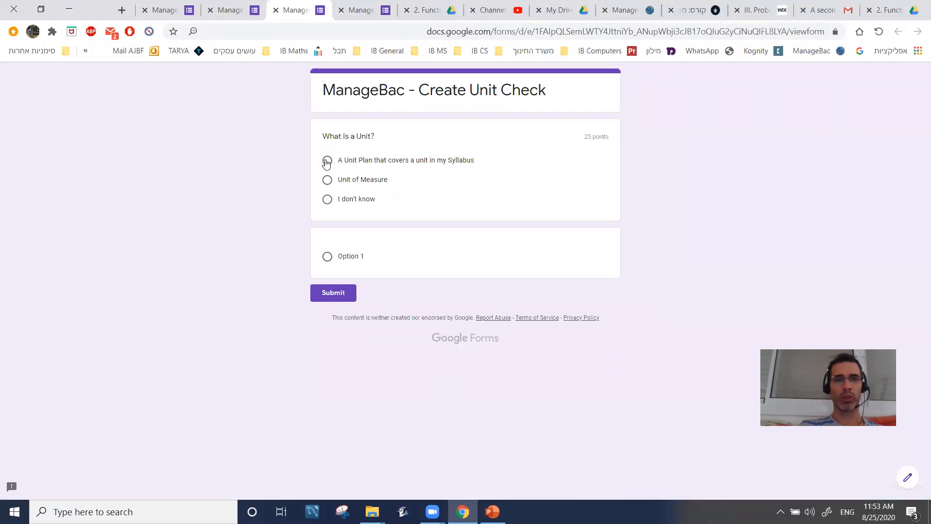
left_click(327, 181)
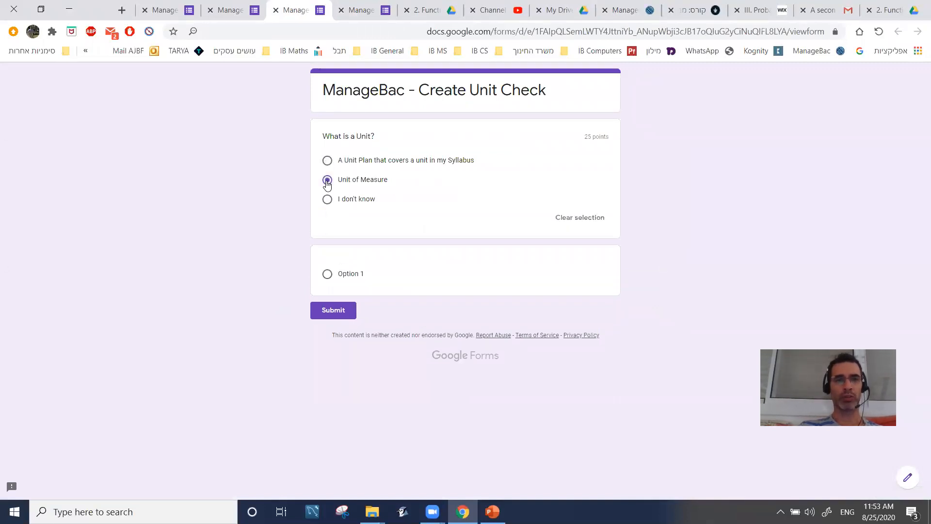
left_click(326, 273)
left_click(342, 326)
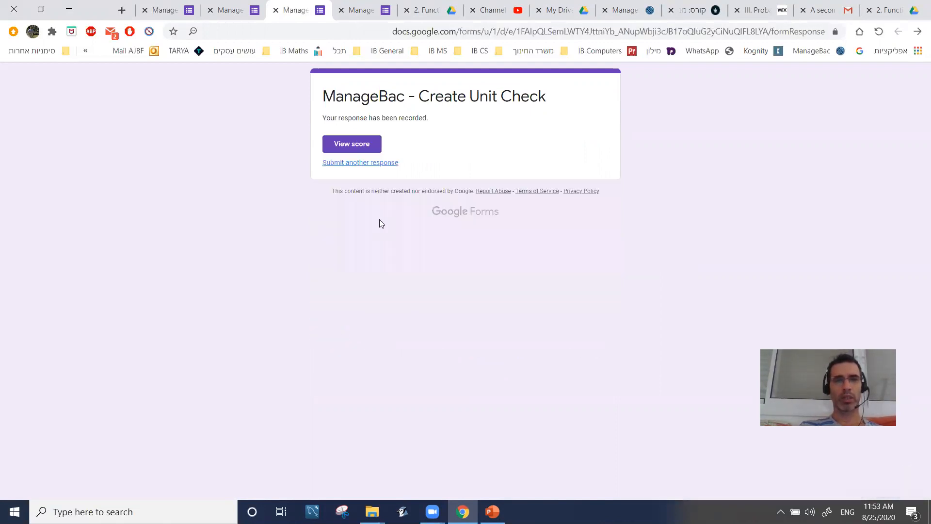
left_click(360, 150)
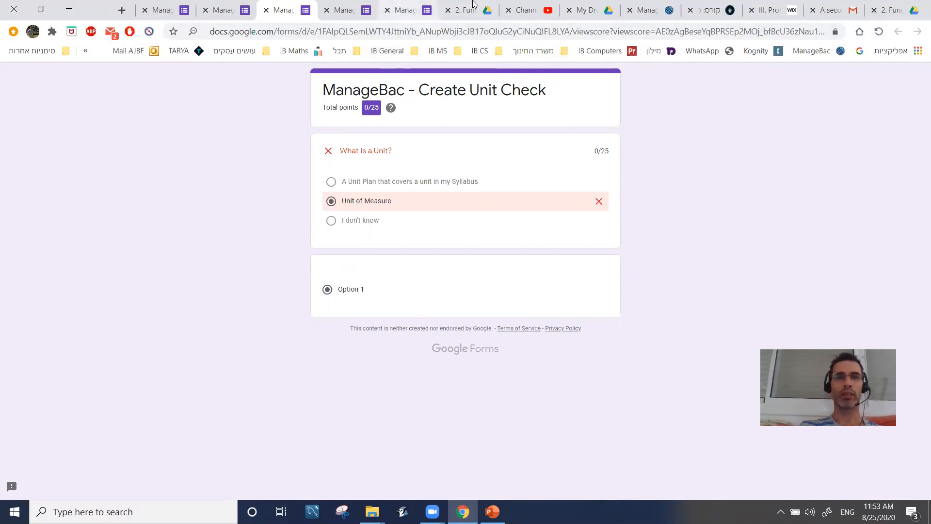
- Submit another test response choosing "A Unit Plan that covers a unit in my Syllabus" and view its score
left_click(340, 11)
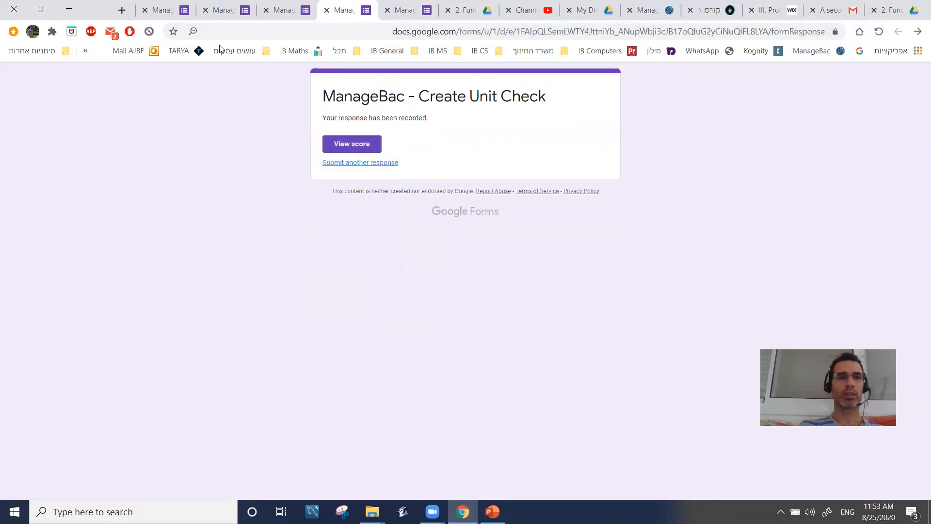
left_click(363, 163)
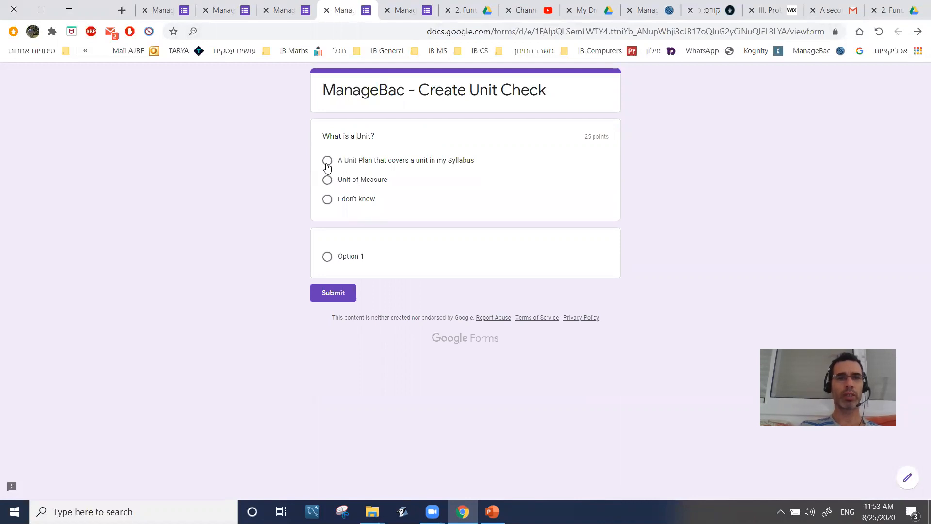
left_click(327, 164)
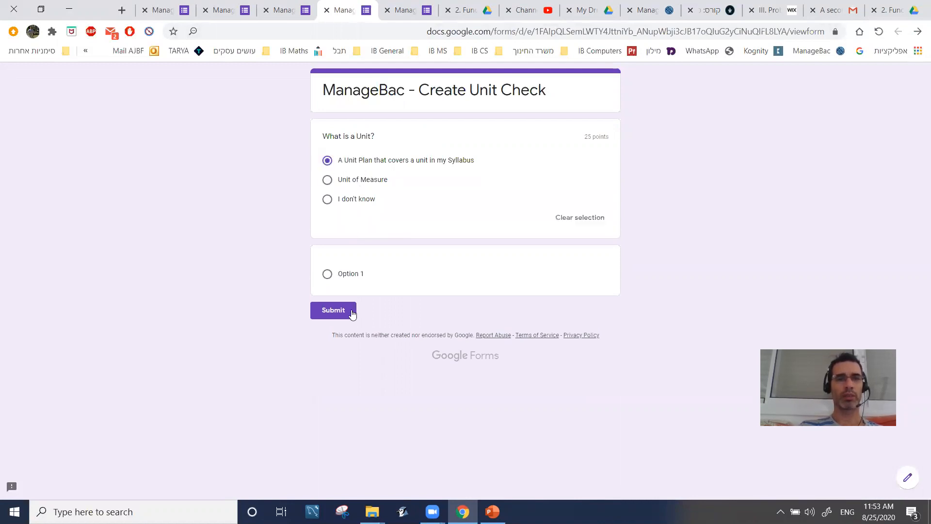
left_click(336, 313)
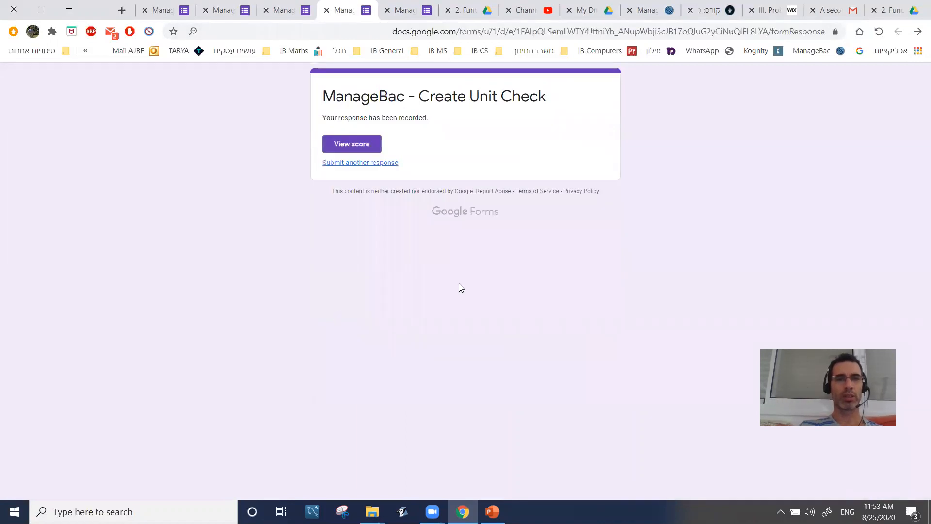
left_click(358, 146)
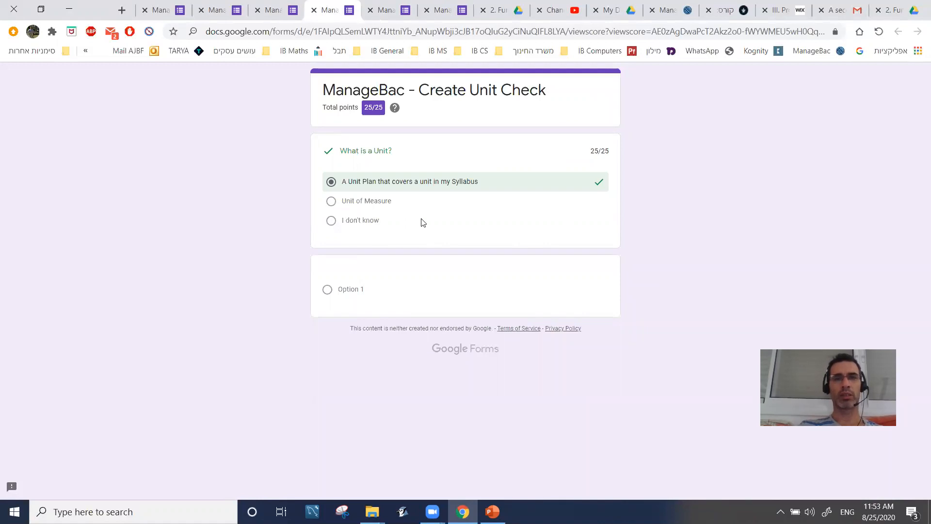
- Review the form's collected responses in the summary, individual and per-question views
left_click(436, 12)
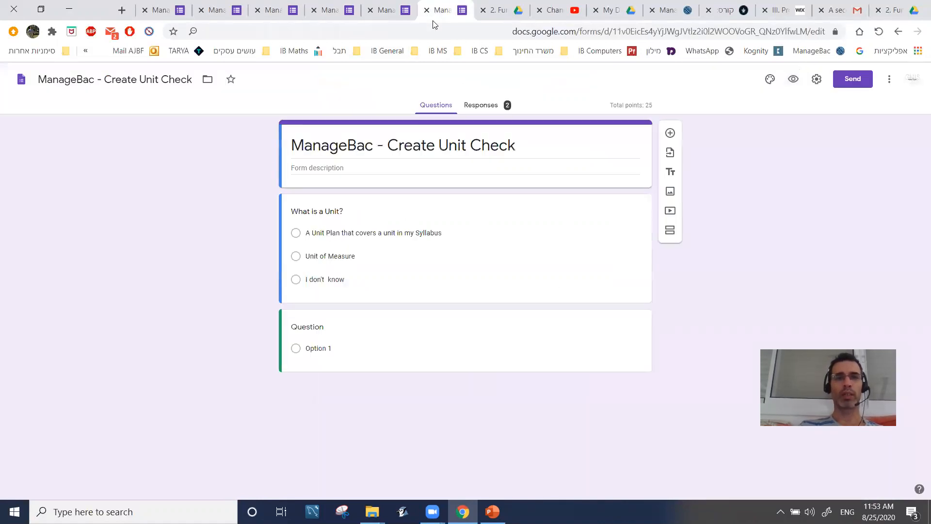
left_click(492, 106)
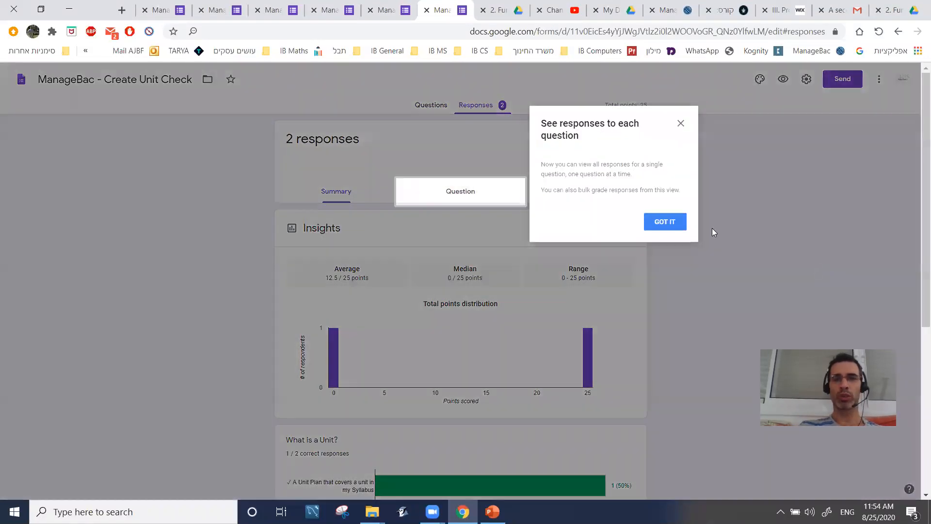
left_click(681, 126)
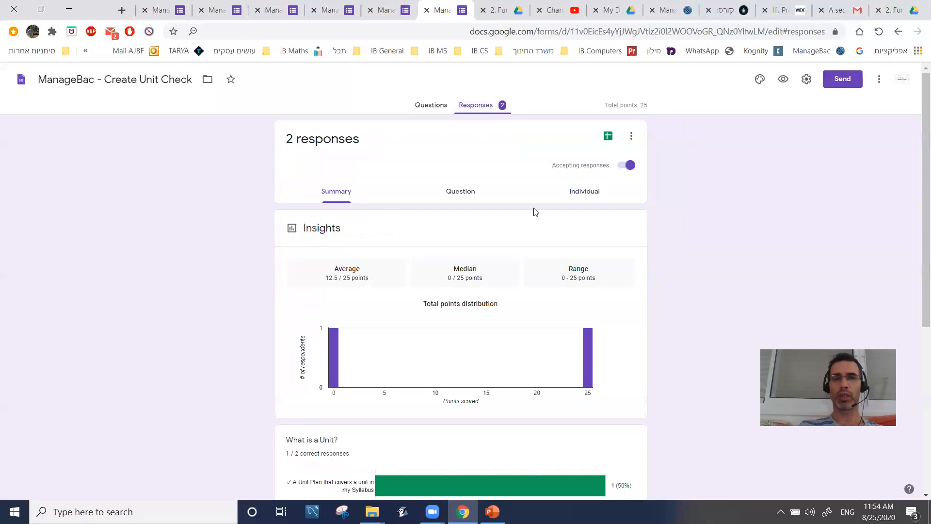
left_click(582, 192)
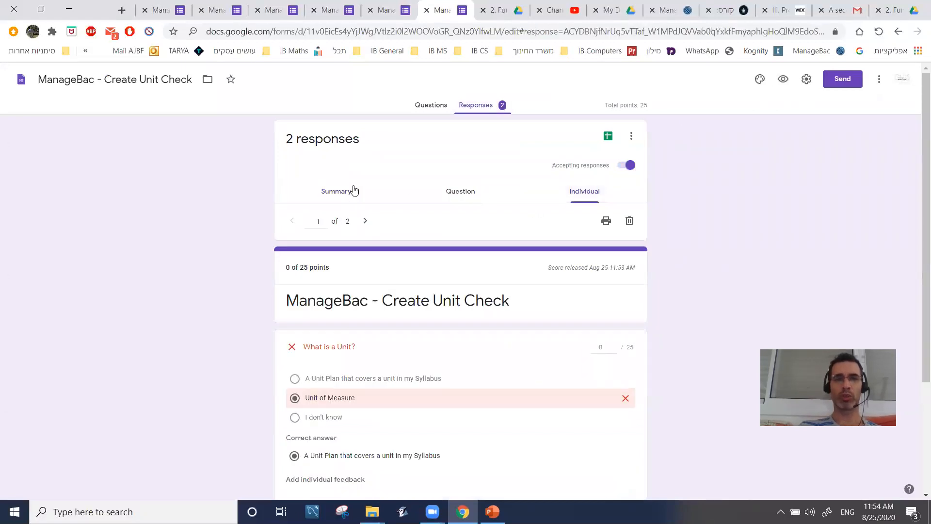
left_click(337, 197)
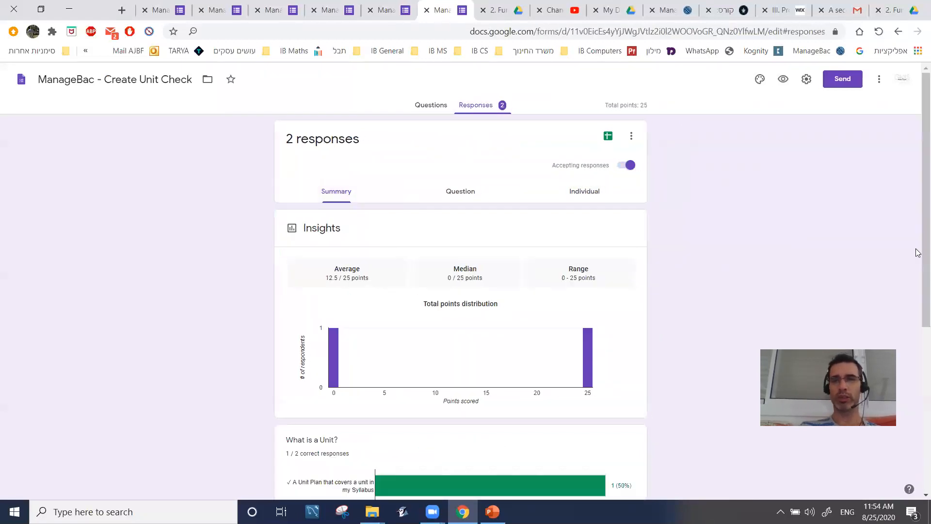
scroll(918, 339, "down", 3)
scroll(918, 344, "up", 3)
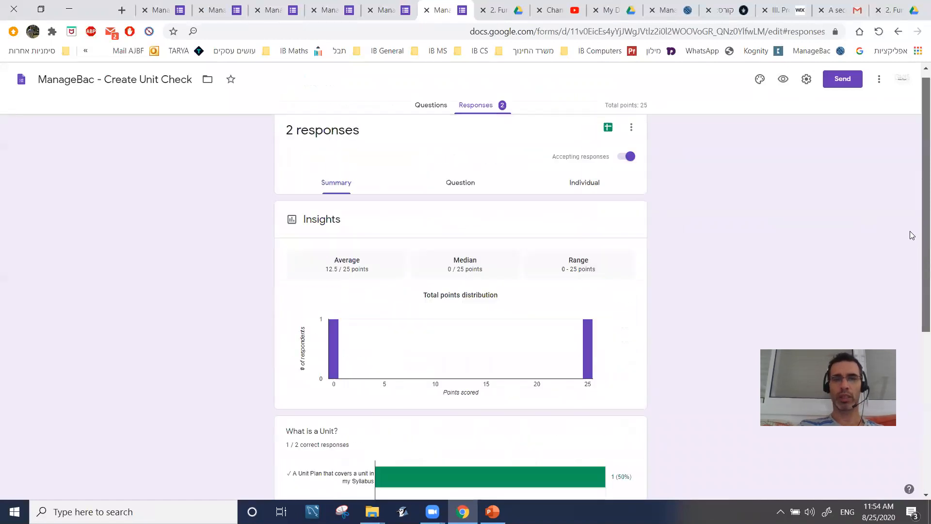
left_click(587, 197)
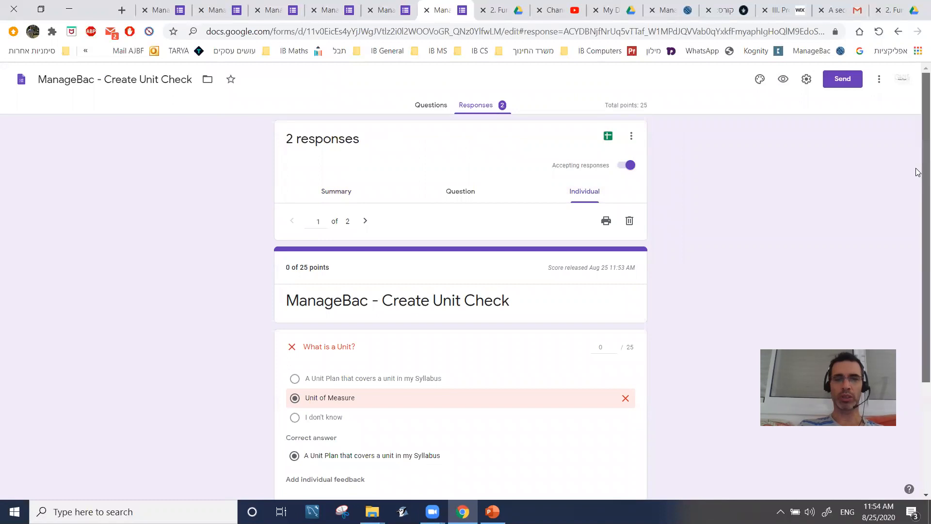
scroll(917, 194, "down", 3)
scroll(917, 168, "up", 3)
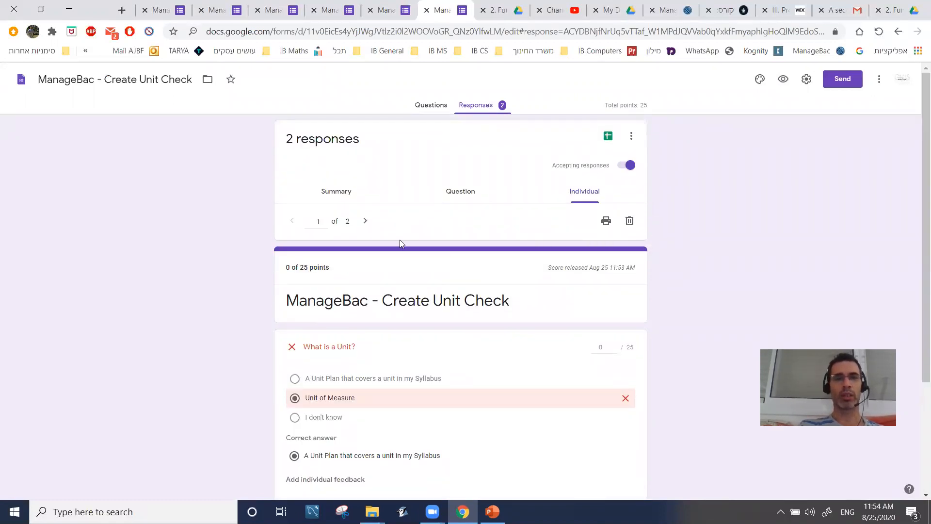
left_click(453, 196)
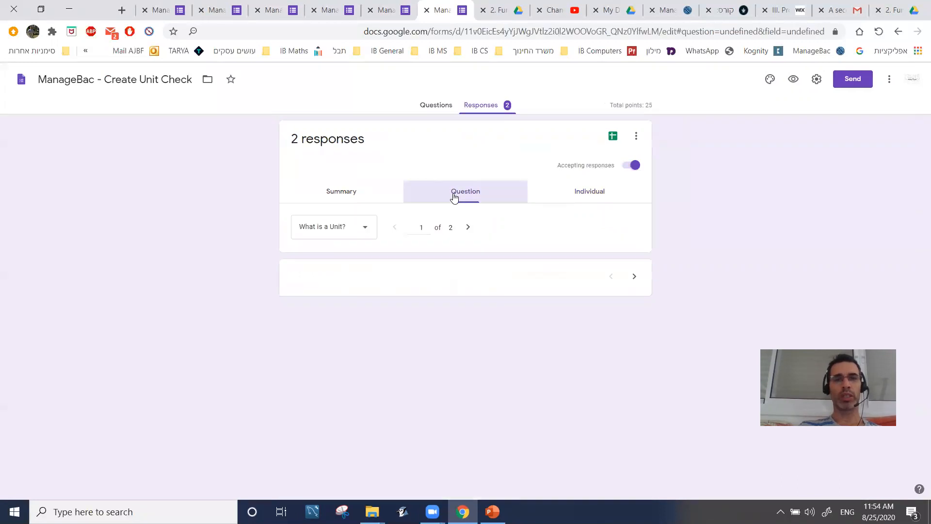